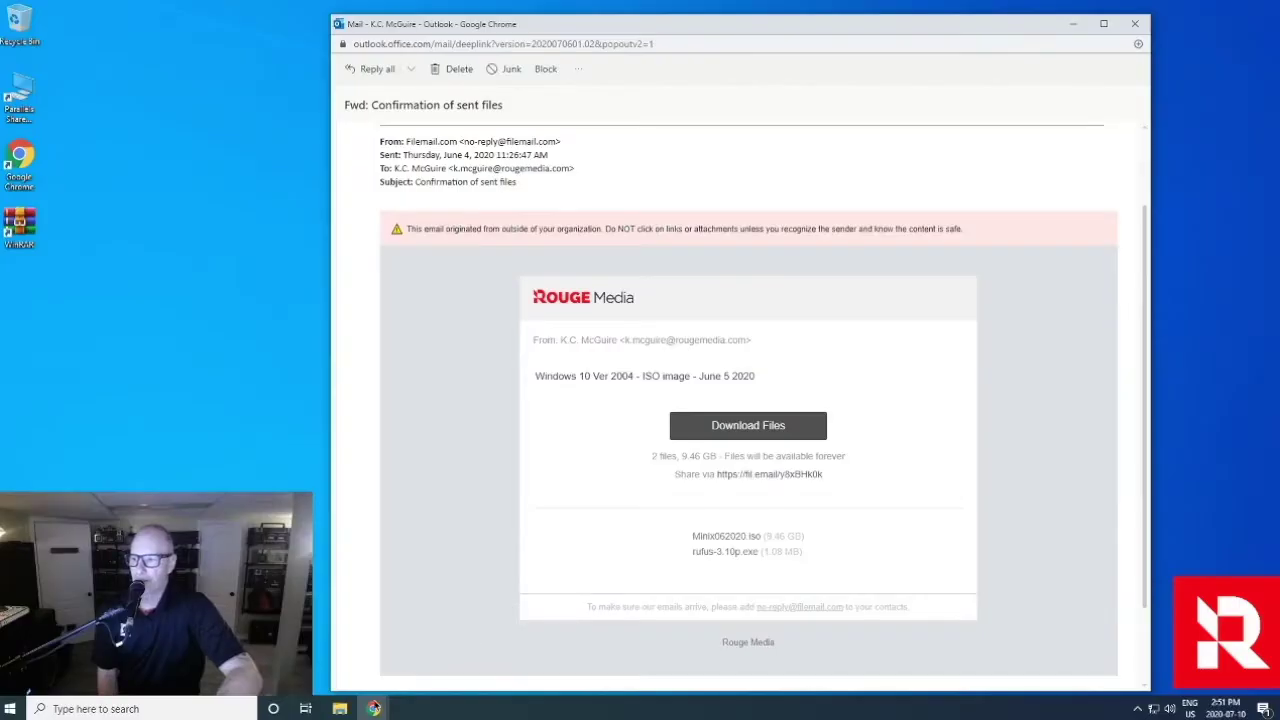
pyautogui.moveTo(376, 706)
pyautogui.click(403, 641)
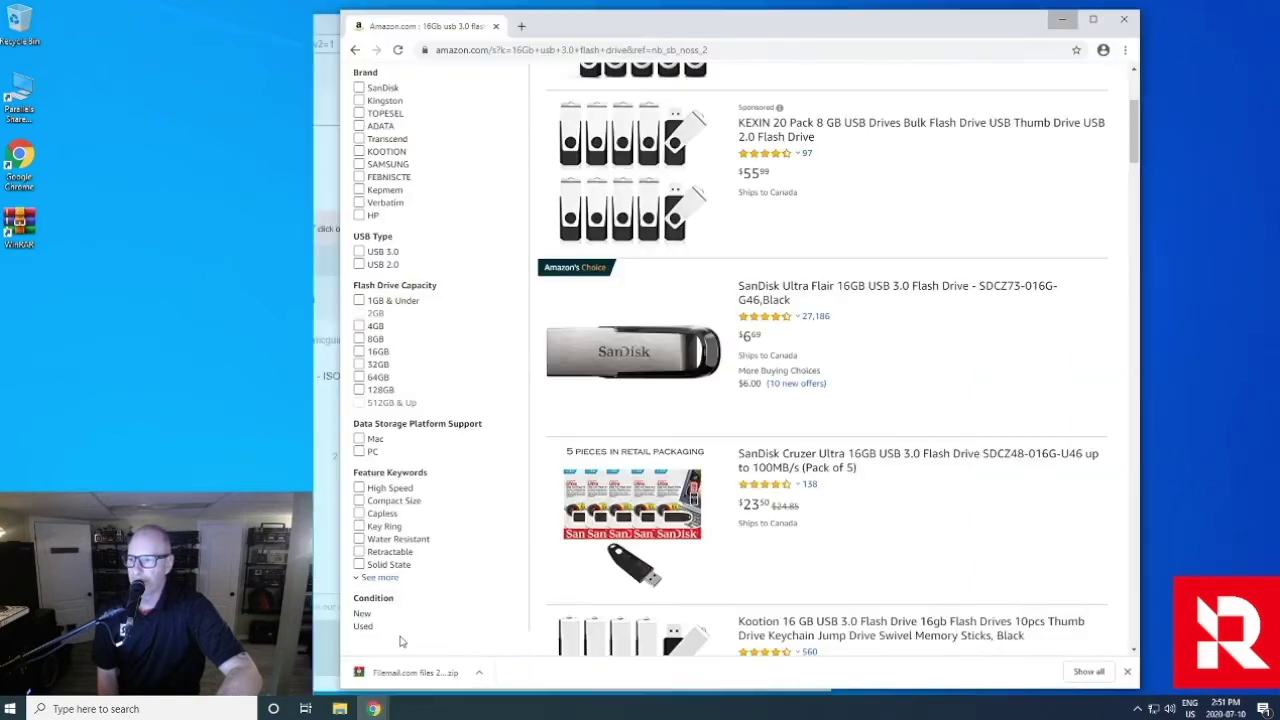
pyautogui.scroll(3, 669, 309)
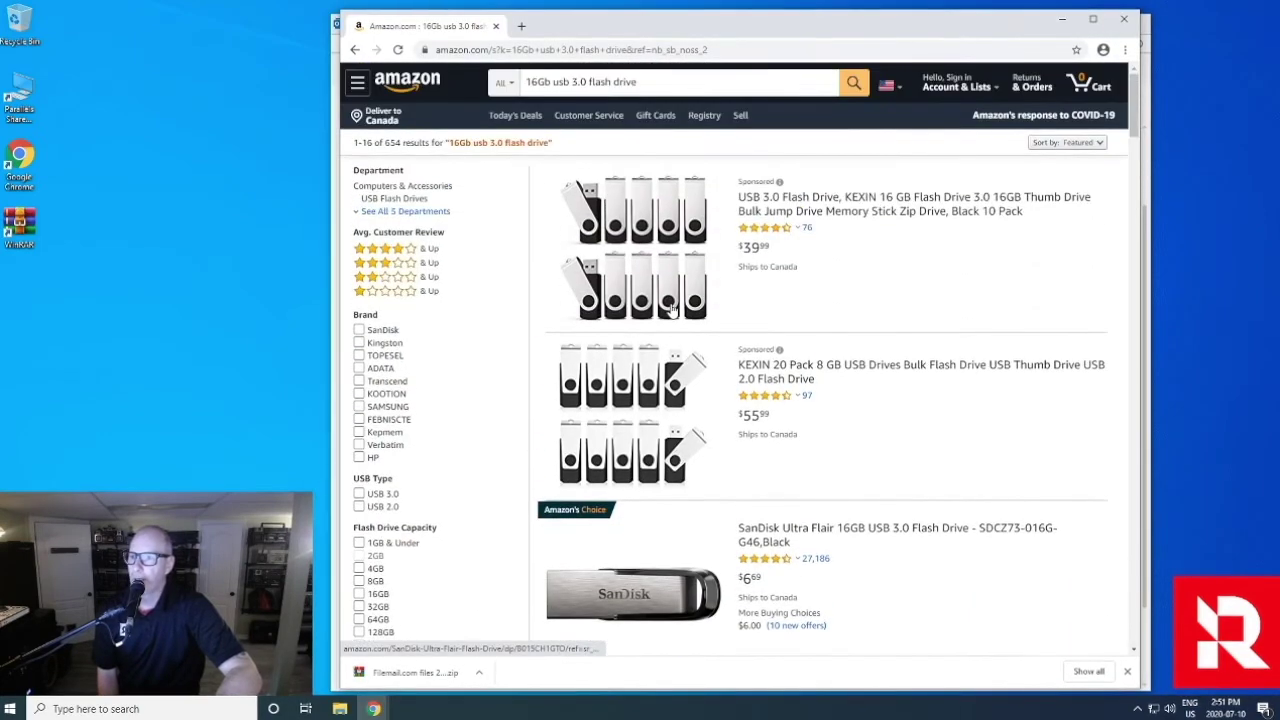
pyautogui.scroll(-2, 671, 309)
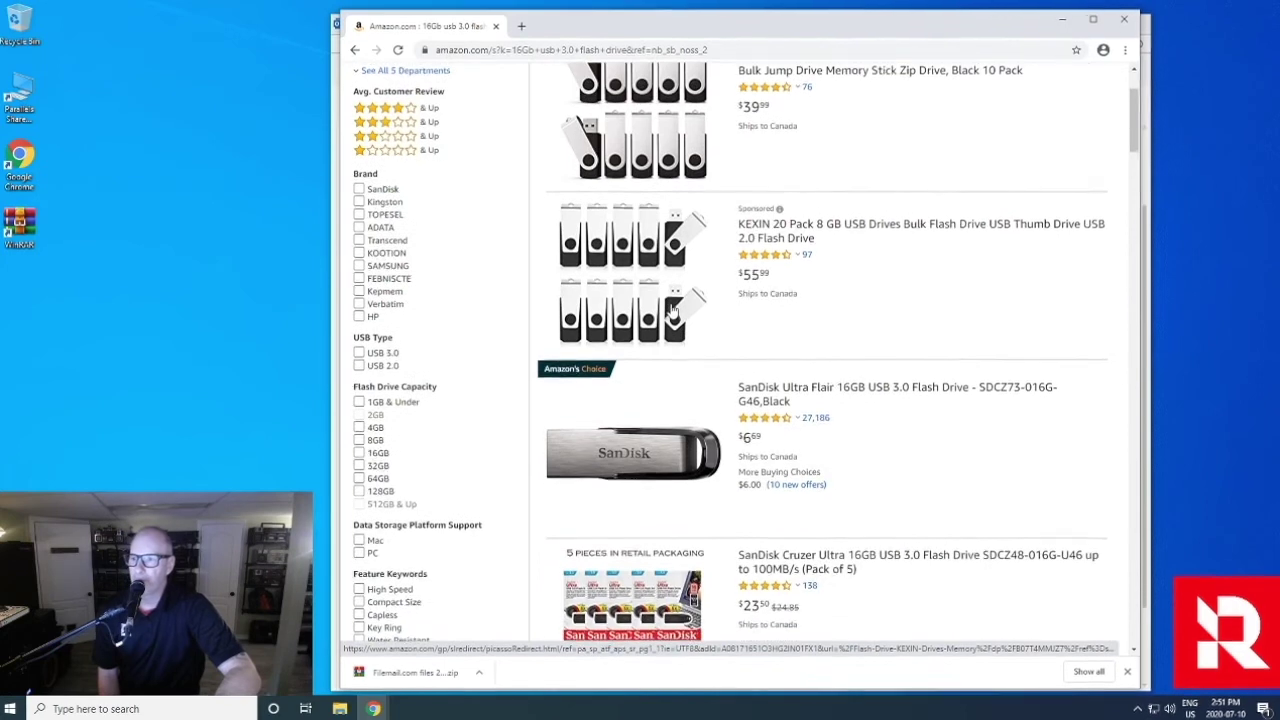
pyautogui.scroll(-2, 672, 310)
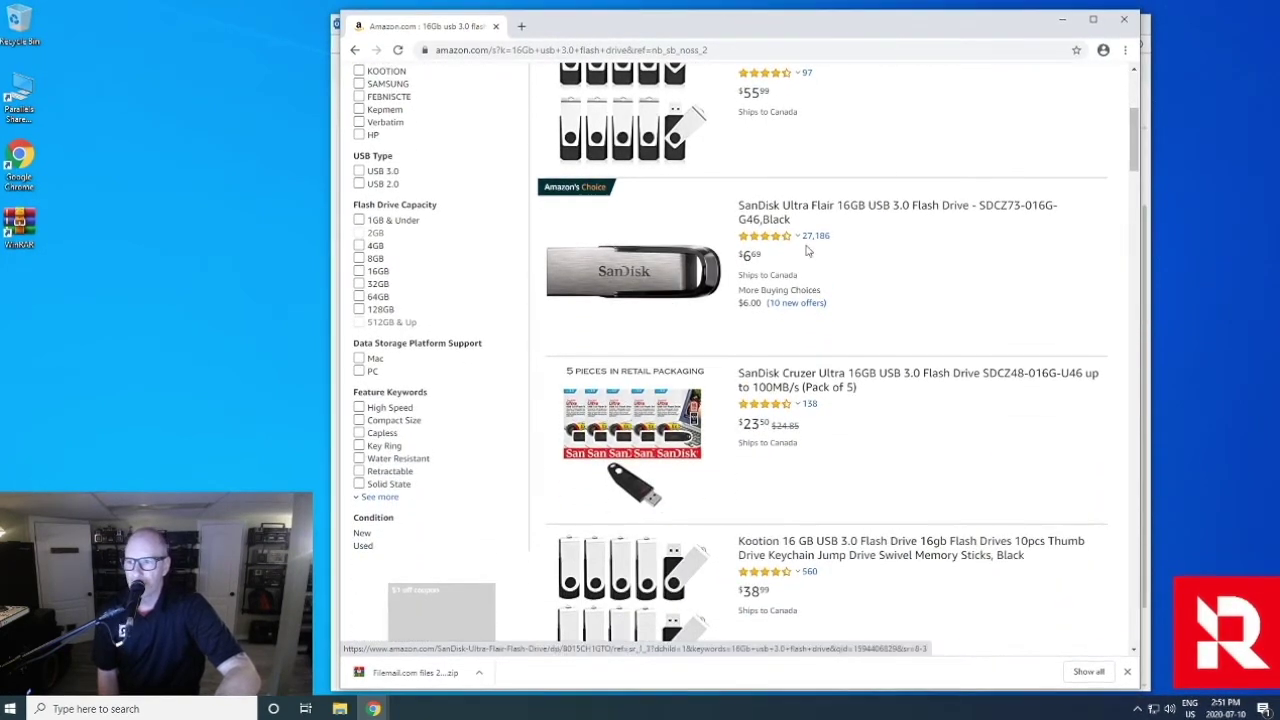
pyautogui.scroll(-4, 768, 265)
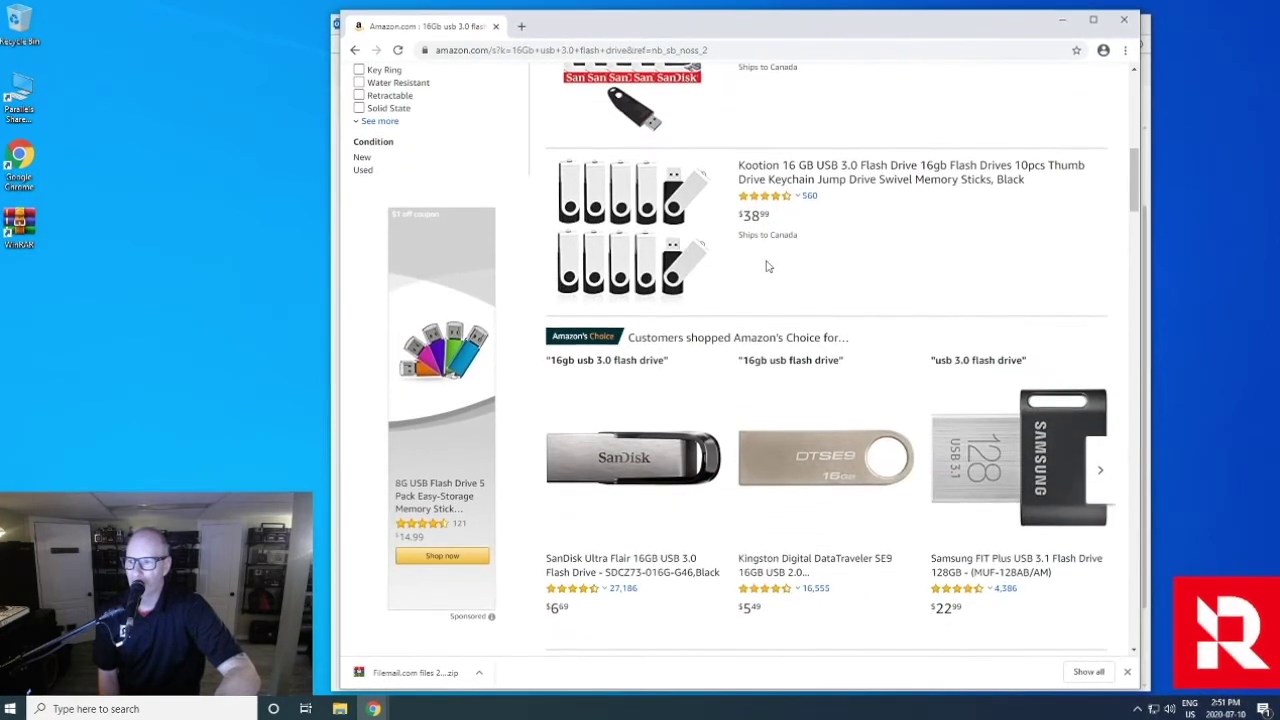
pyautogui.scroll(3, 768, 265)
pyautogui.scroll(3, 766, 265)
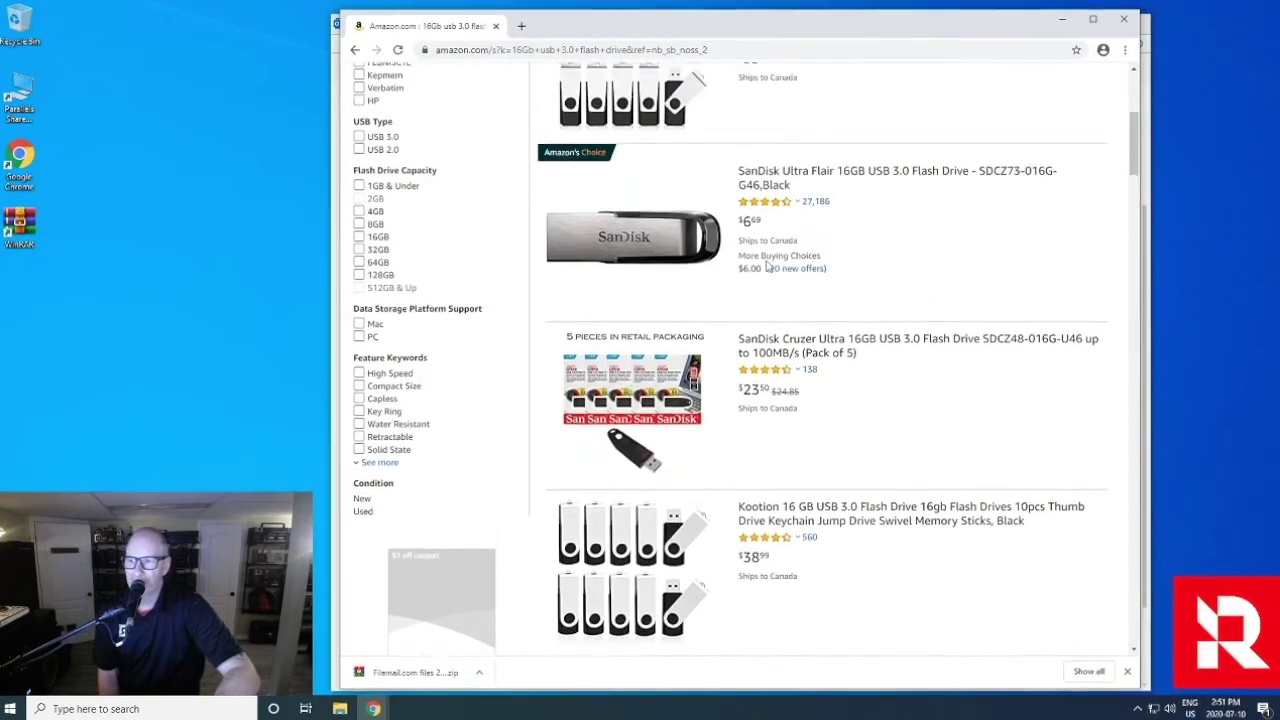
pyautogui.scroll(1, 866, 320)
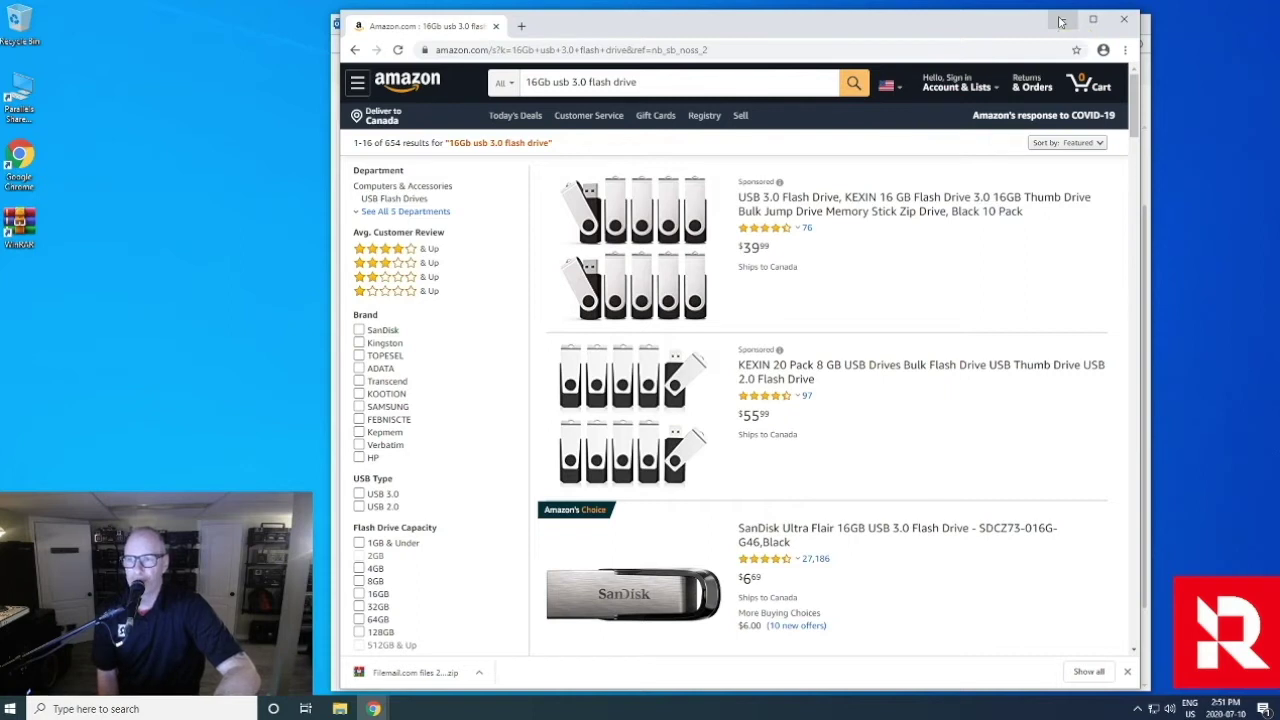
# Close the Amazon results and open the Filemail download page for the Windows 10 ISO files
pyautogui.click(1061, 22)
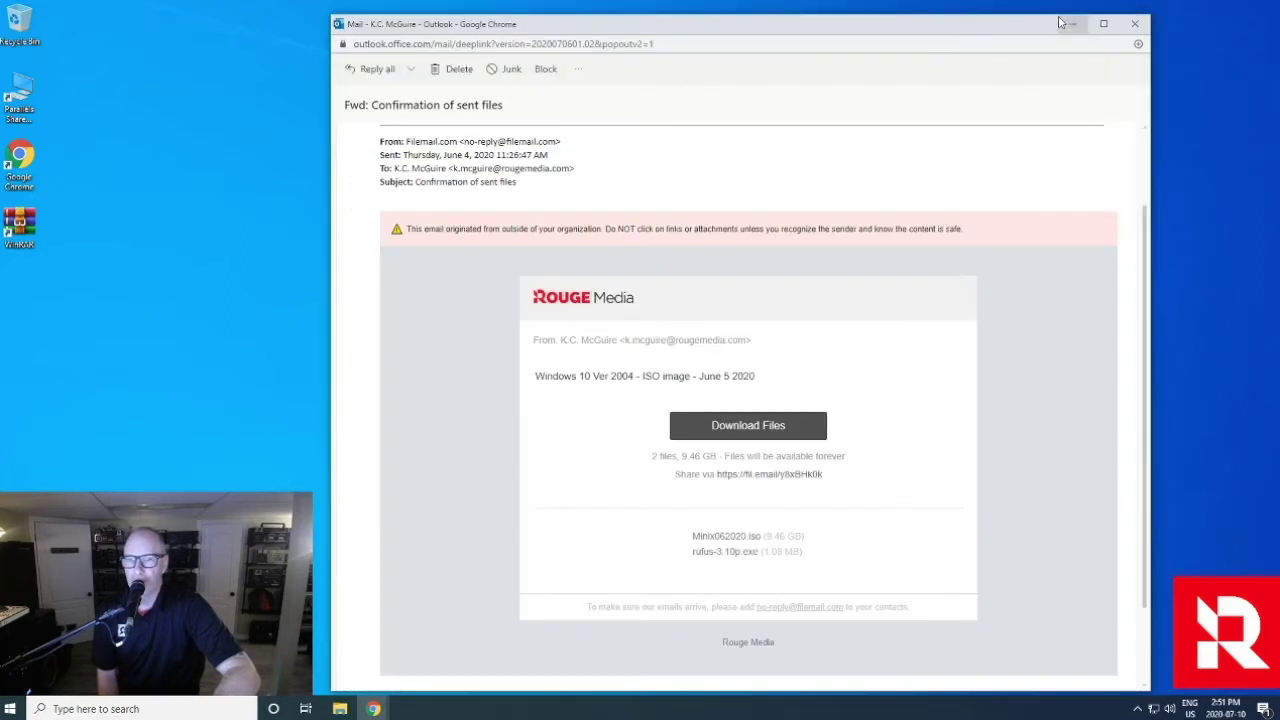
pyautogui.click(755, 428)
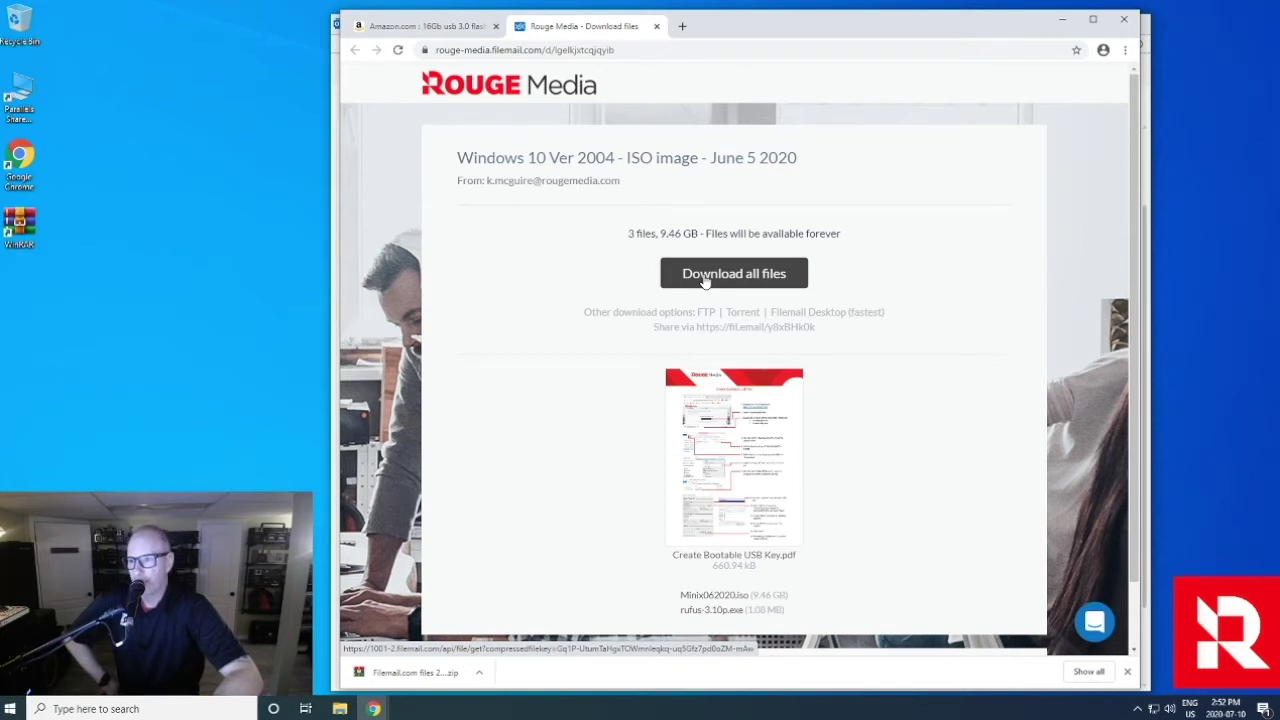
# Download all three Filemail files as one zip, set to open automatically when finished
pyautogui.click(705, 281)
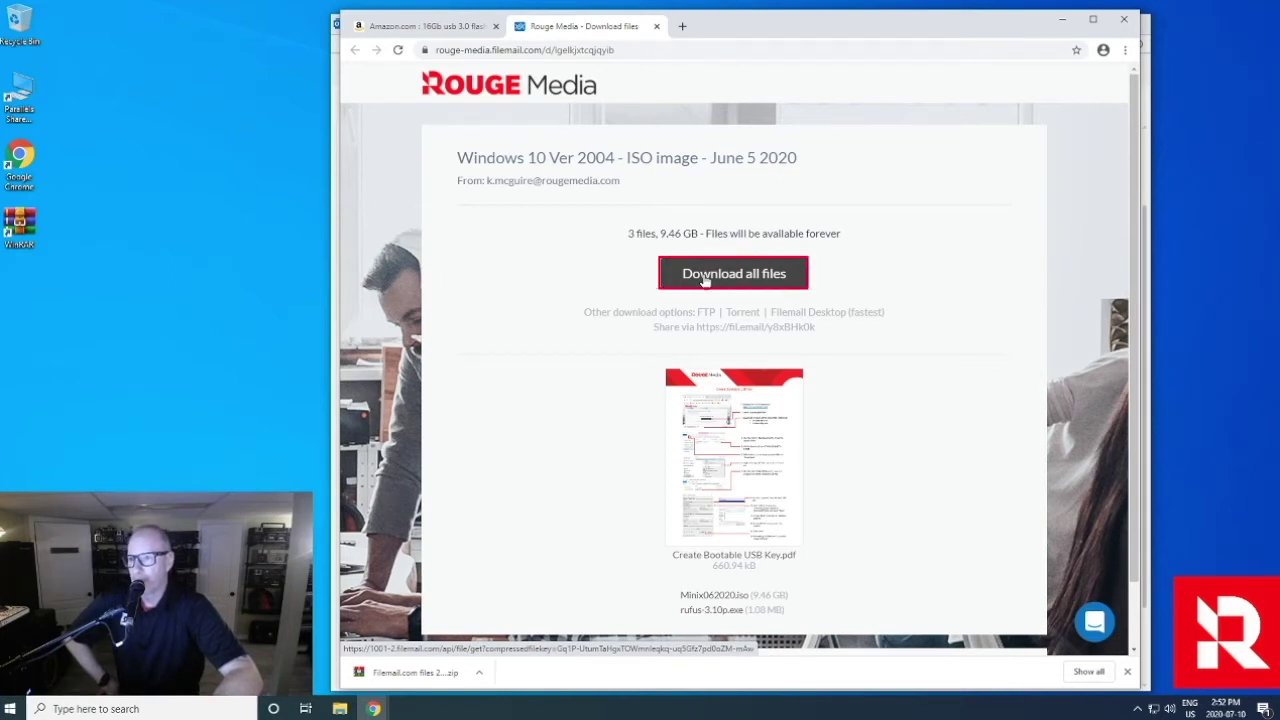
pyautogui.click(705, 281)
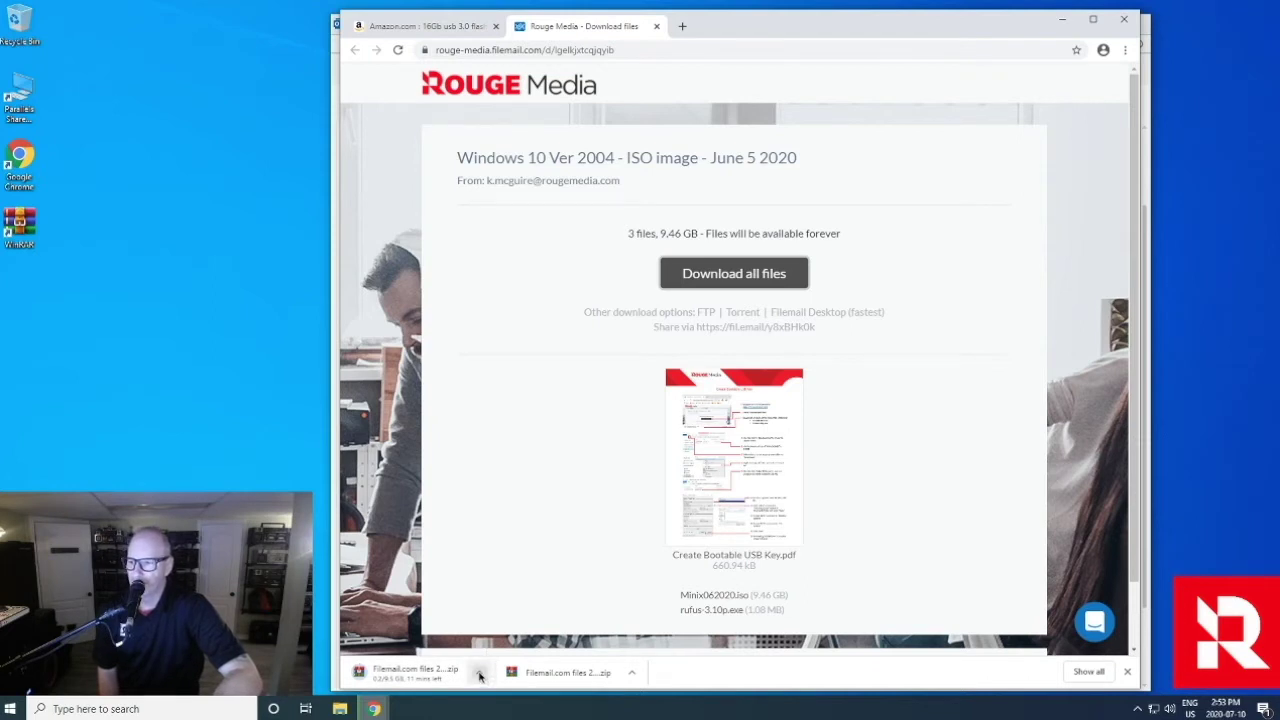
pyautogui.click(479, 673)
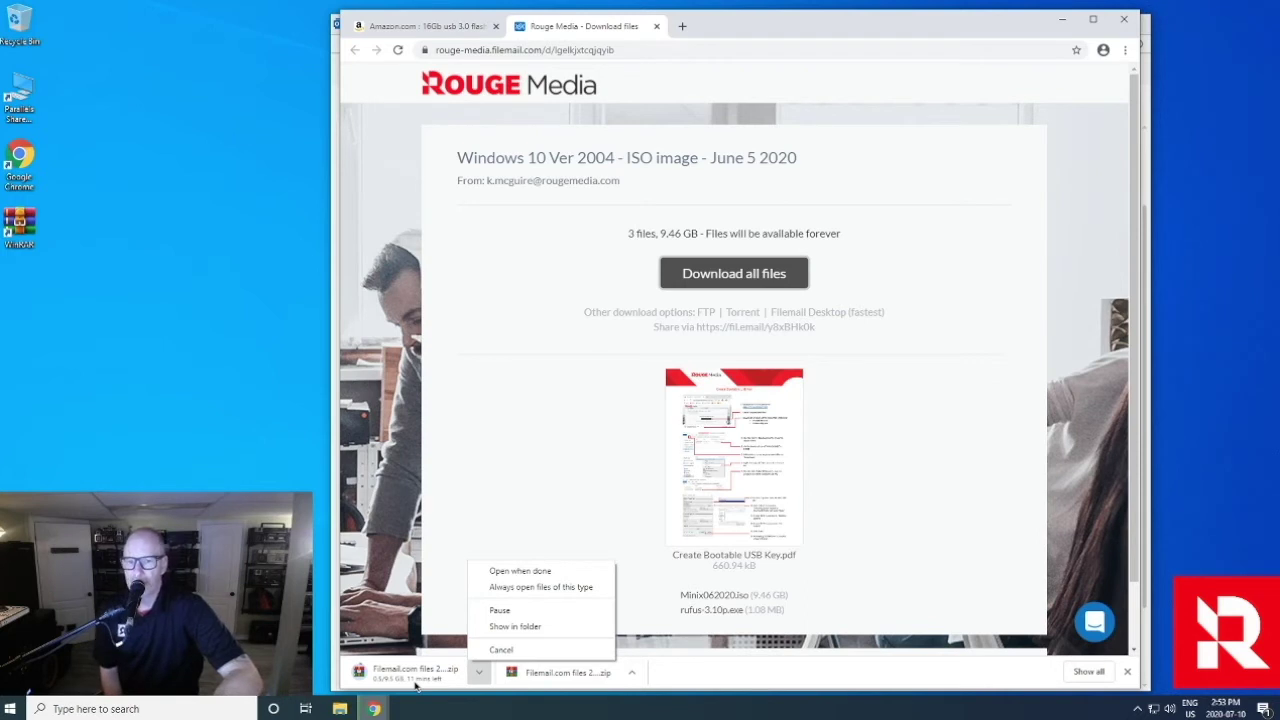
pyautogui.click(416, 684)
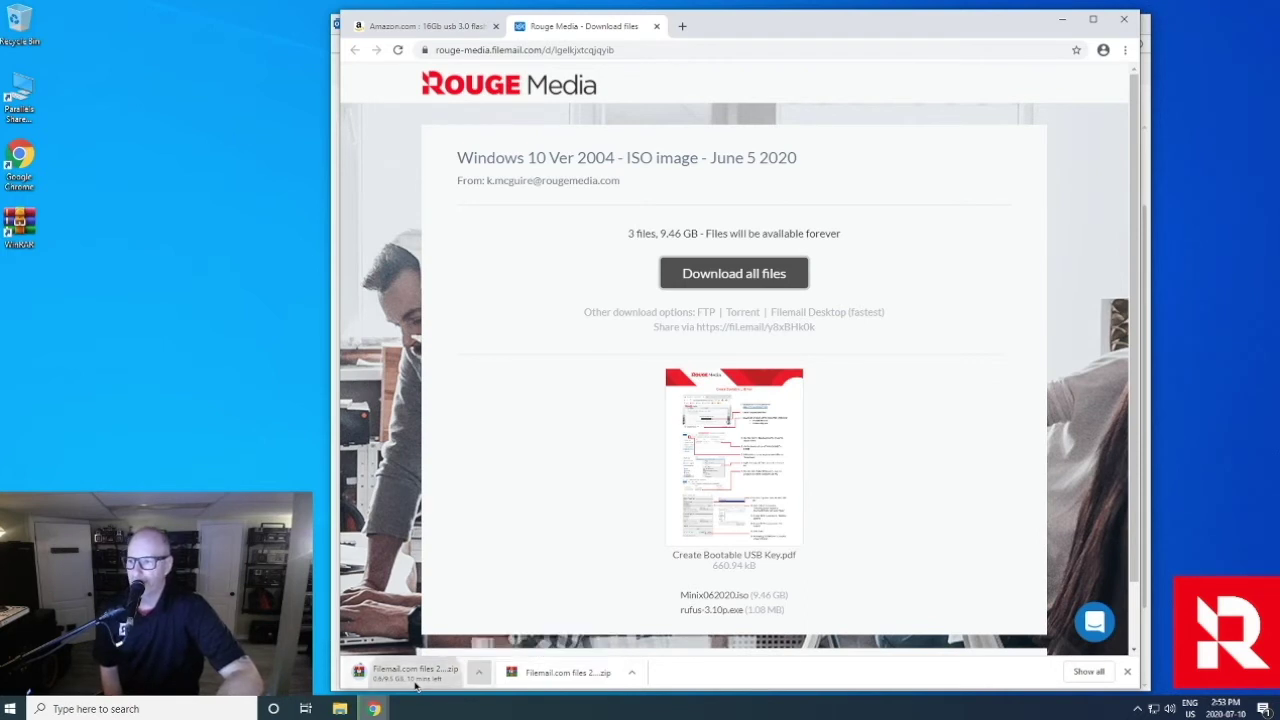
pyautogui.click(422, 683)
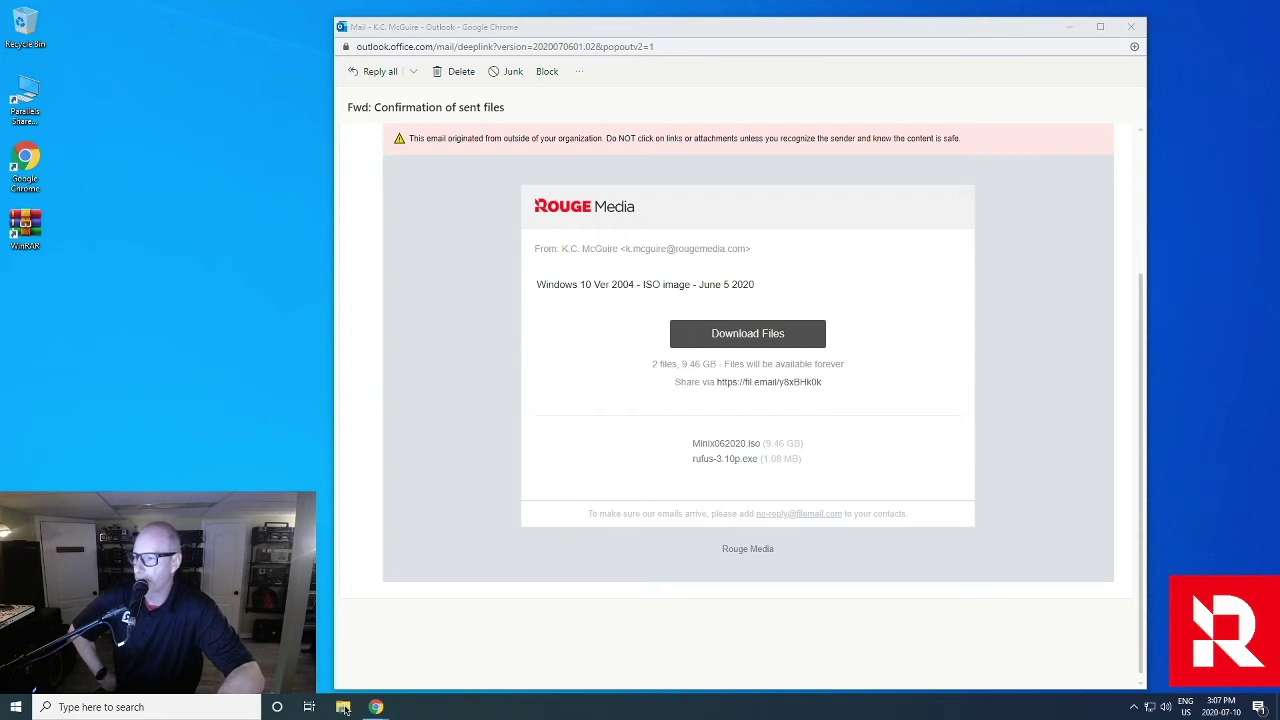
# Bring up File Explorer's Quick access over Outlook, showing recent Downloads files
pyautogui.click(343, 708)
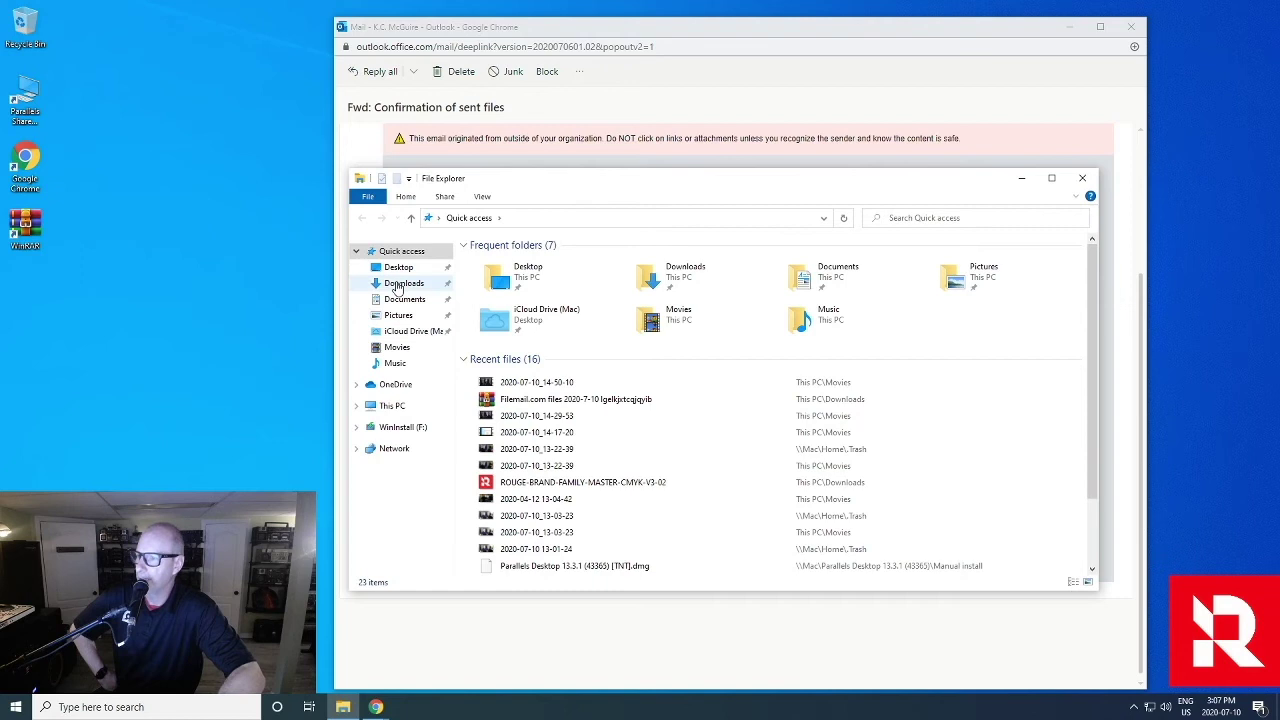
# Show Downloads with a wider Name column and select the Filemail.com files 2020-7-10 zip
pyautogui.click(399, 285)
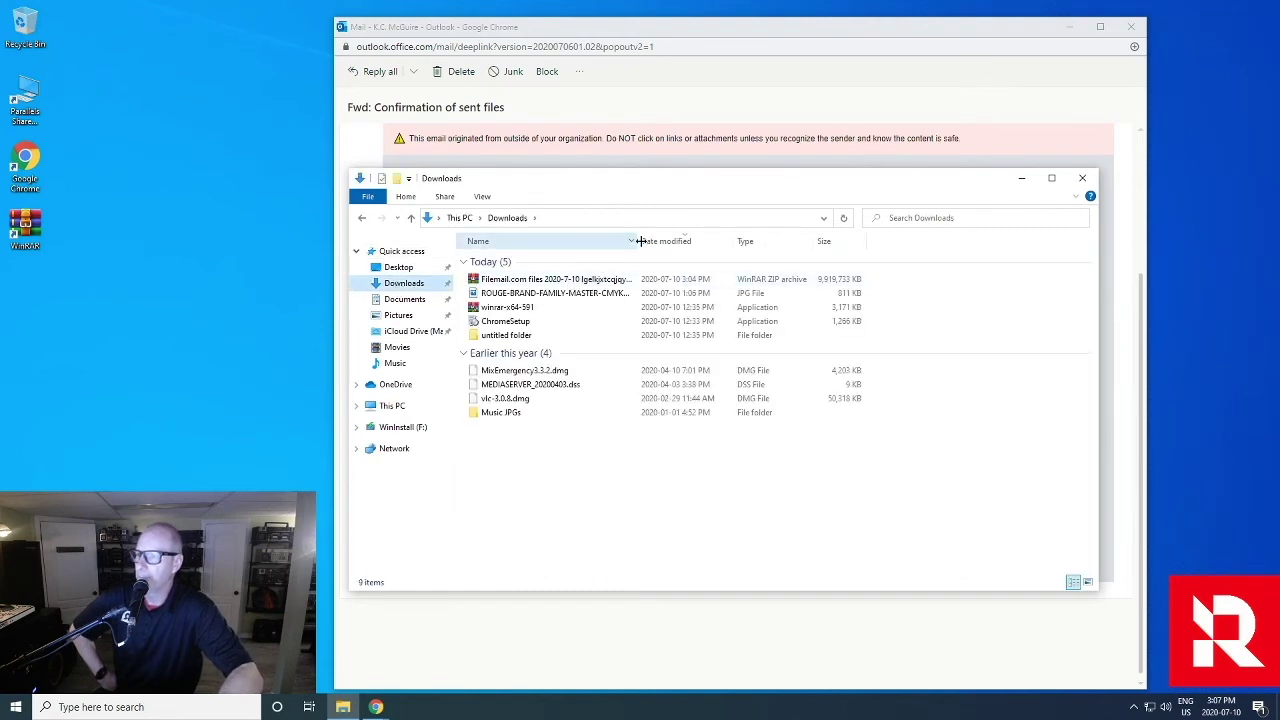
pyautogui.moveTo(640, 241); pyautogui.dragTo(754, 240)
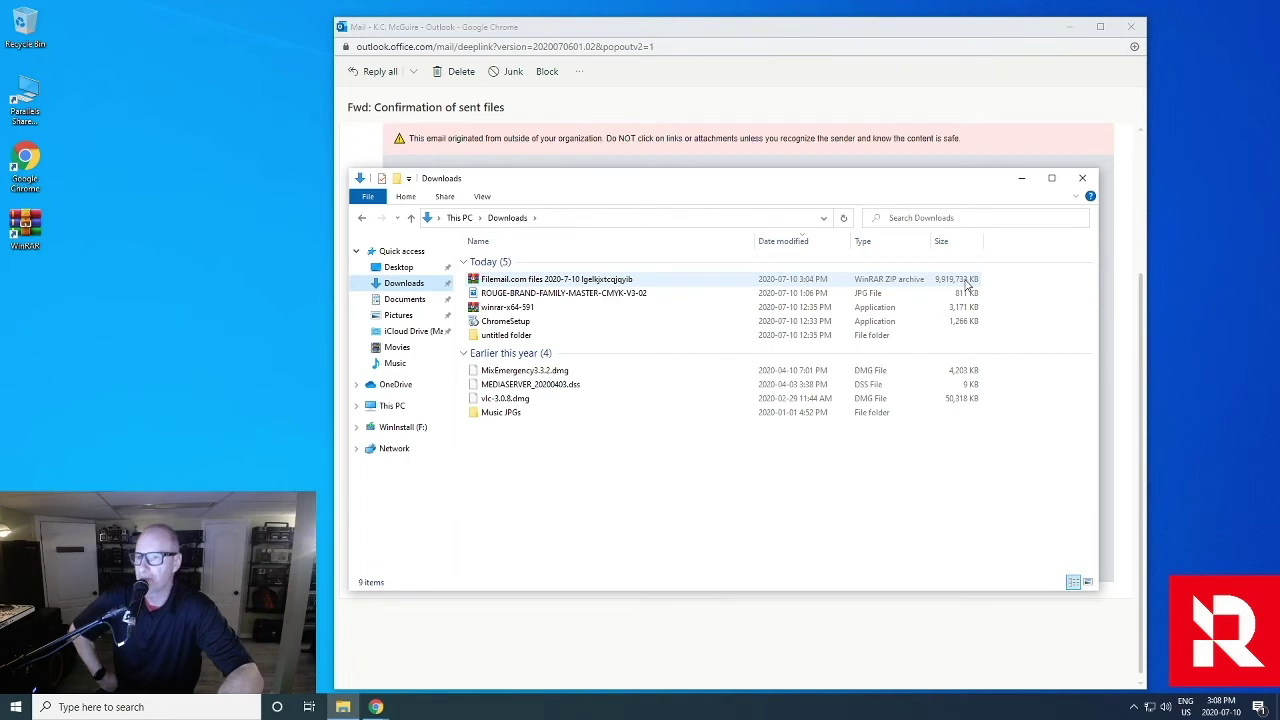
pyautogui.click(598, 281)
# Open the Filemail.com files zip in WinRAR archiver through Open with
pyautogui.rightClick(598, 282)
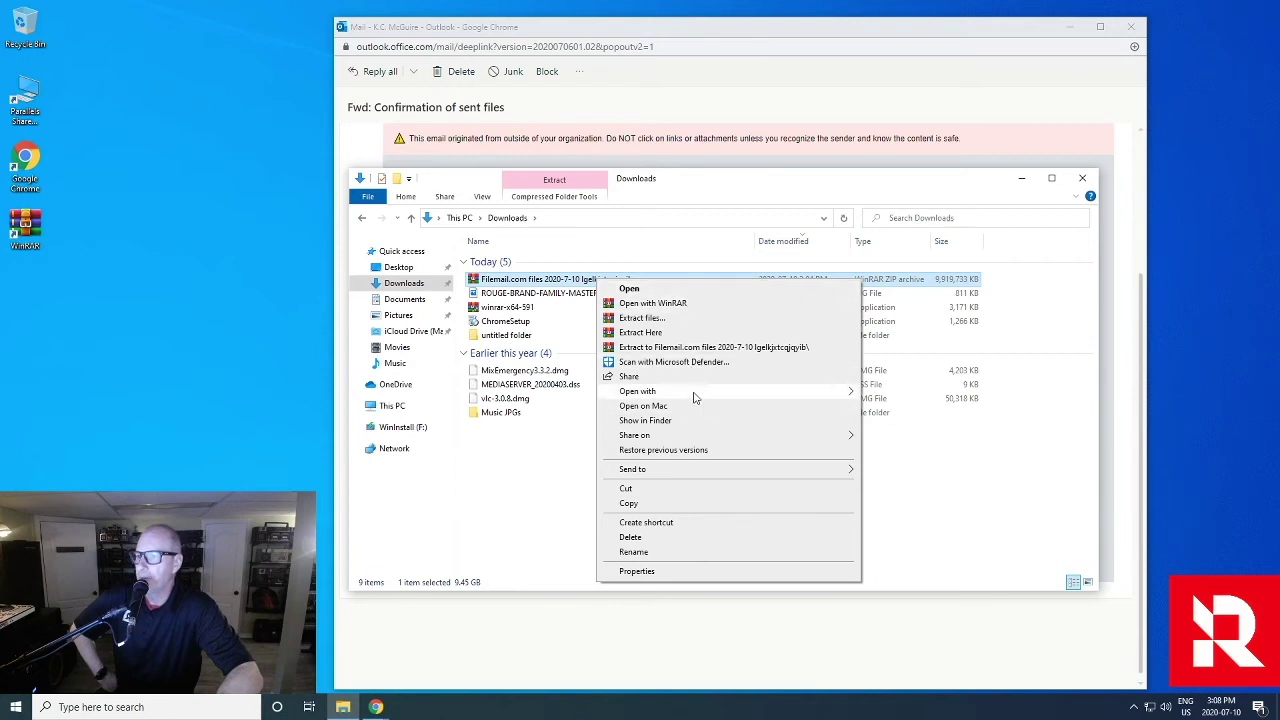
pyautogui.moveTo(694, 398)
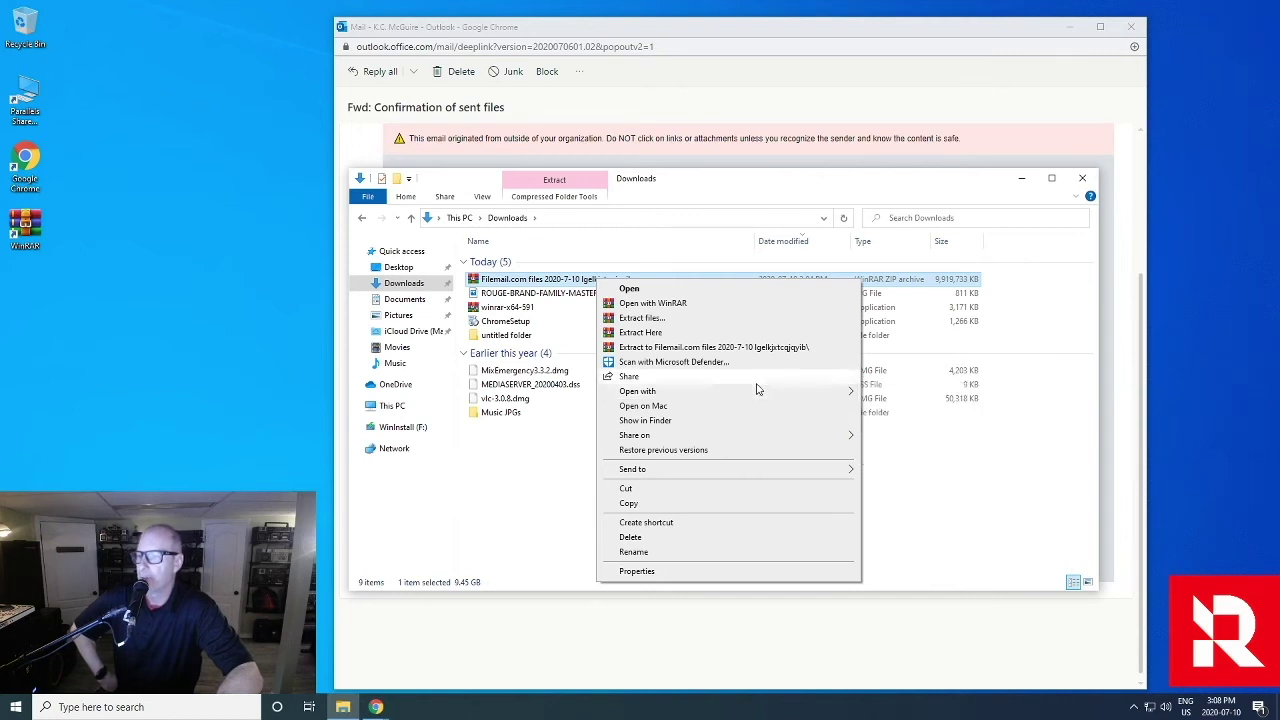
pyautogui.moveTo(750, 390)
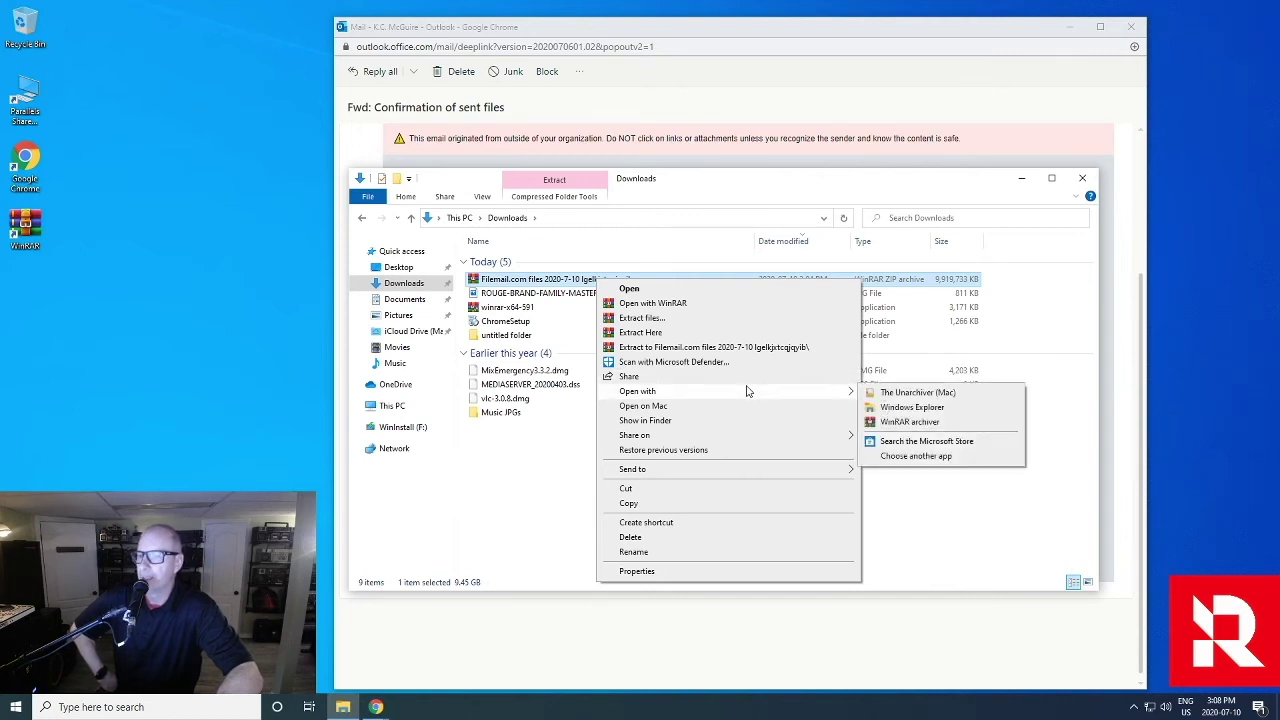
pyautogui.click(910, 422)
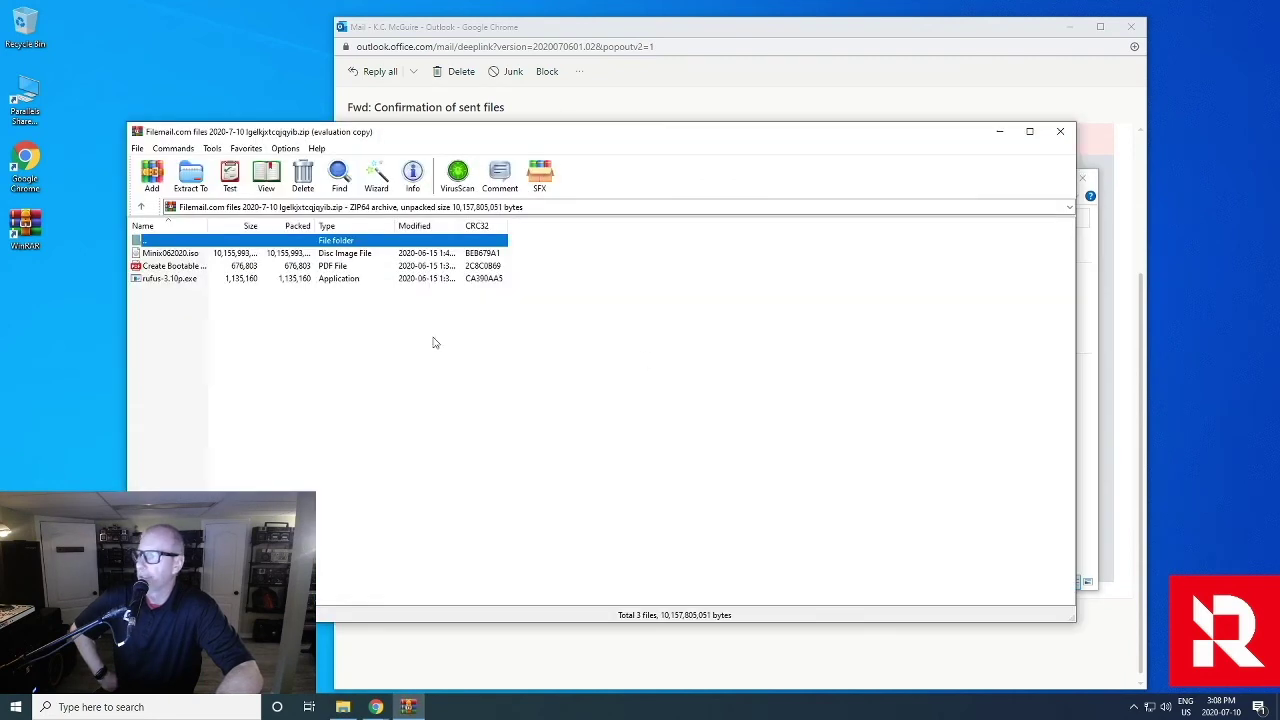
# Extract Minix062020.iso, the bootable USB PDF guide and rufus-3.10p.exe to the Desktop
pyautogui.moveTo(207, 226); pyautogui.dragTo(271, 226)
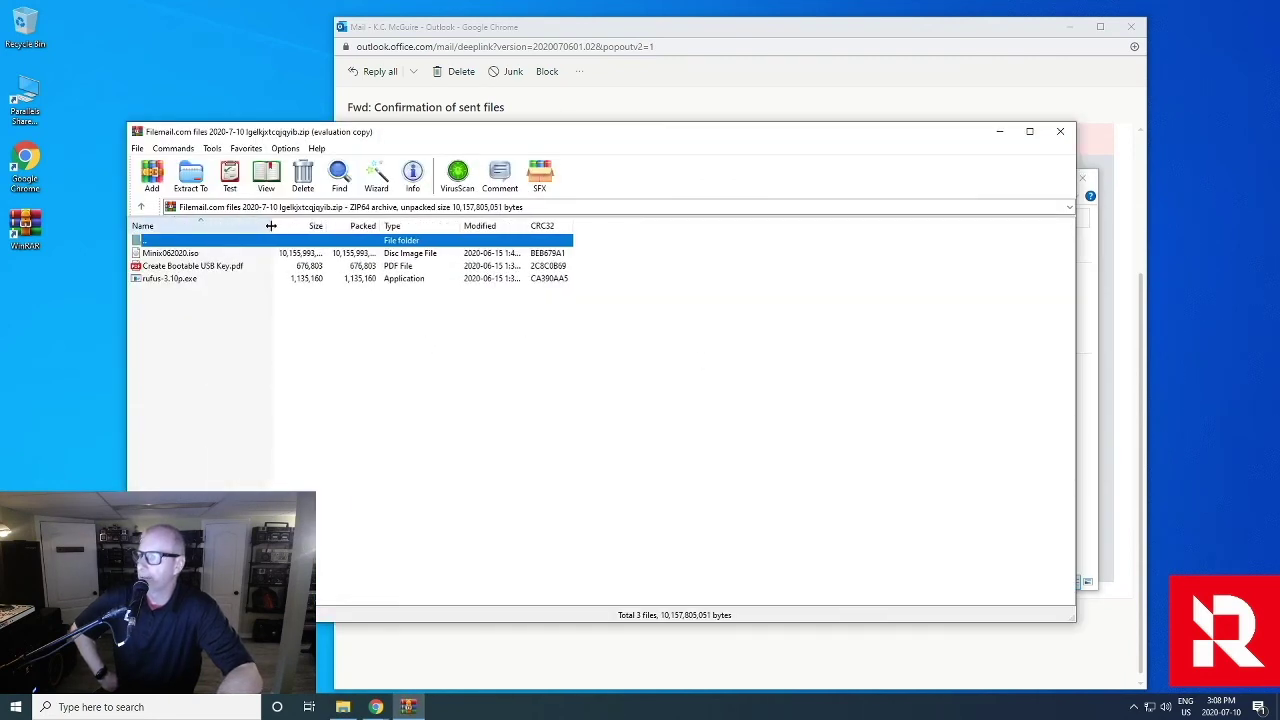
pyautogui.click(191, 177)
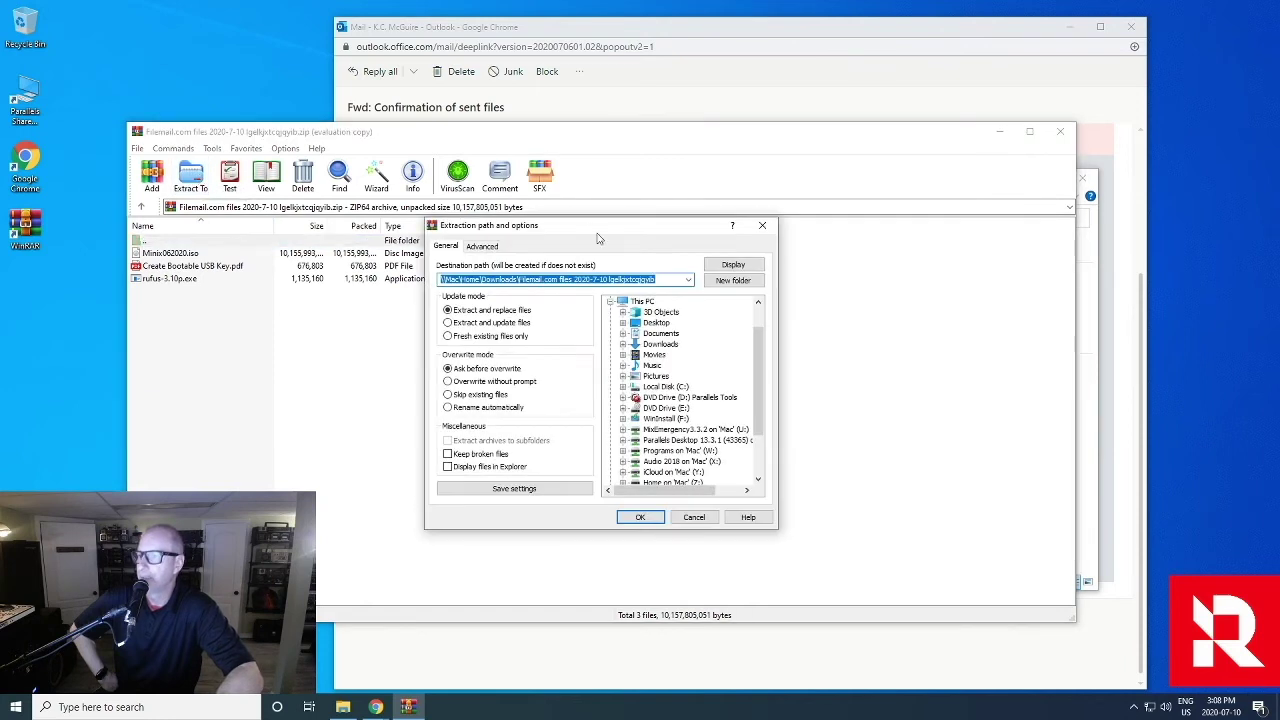
pyautogui.click(660, 323)
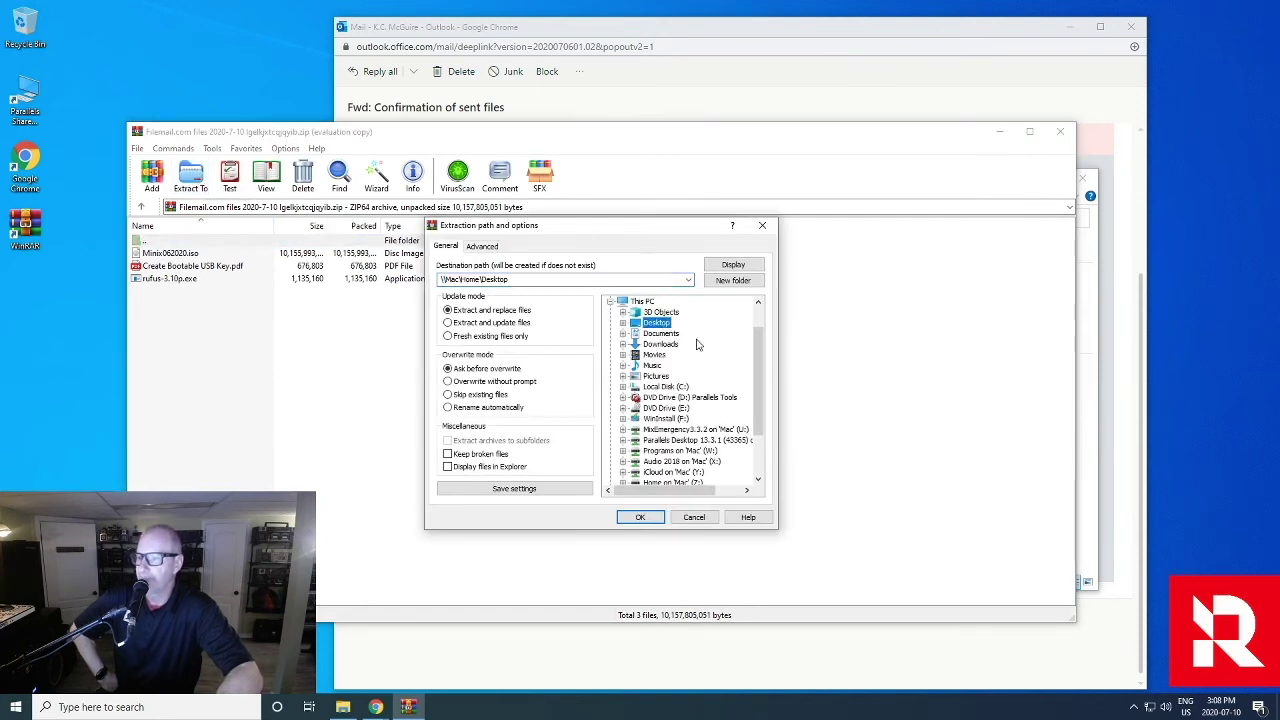
pyautogui.click(654, 517)
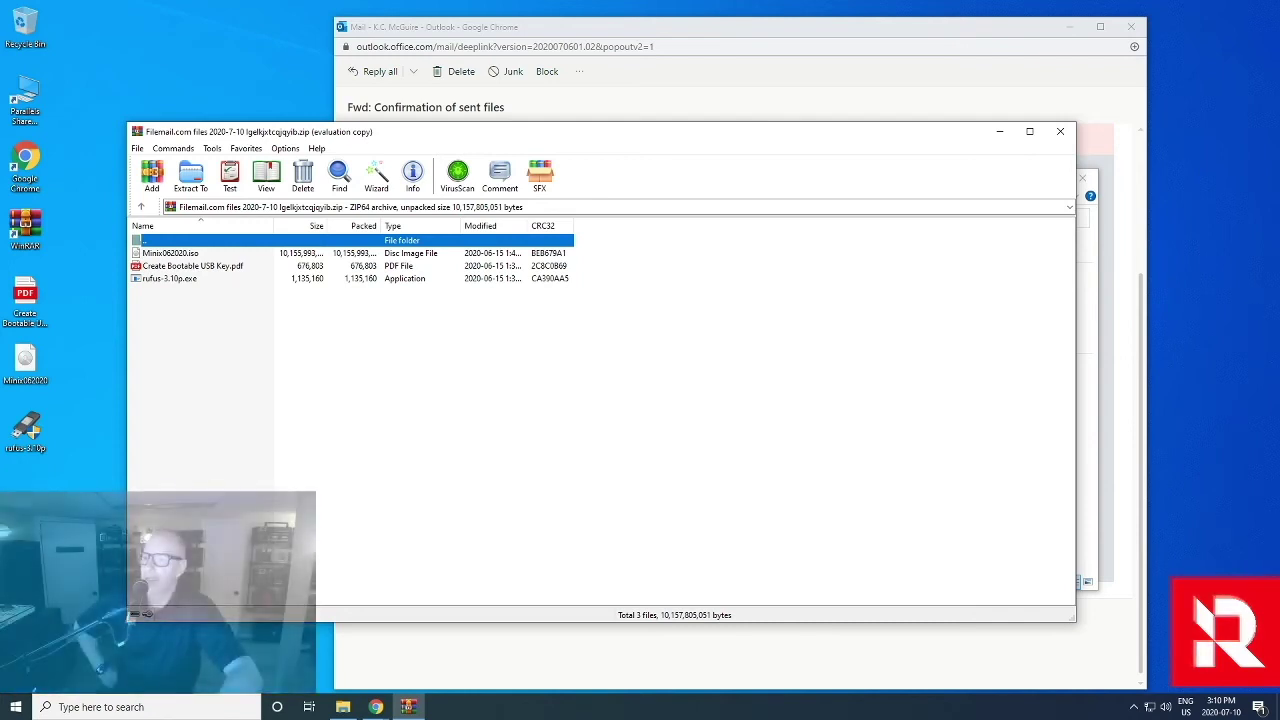
# Close WinRAR and Explorer, minimise Chrome, and run rufus-3.10p from the desktop with admin approval
pyautogui.click(1062, 133)
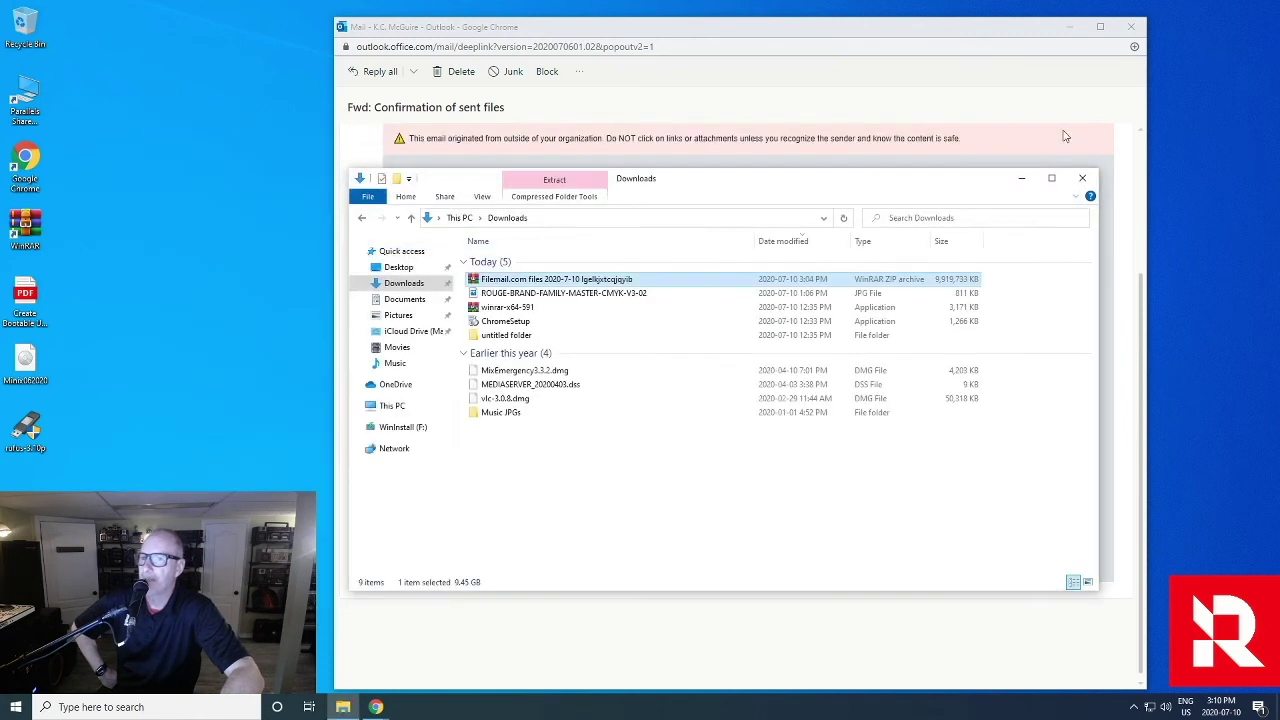
pyautogui.click(1088, 179)
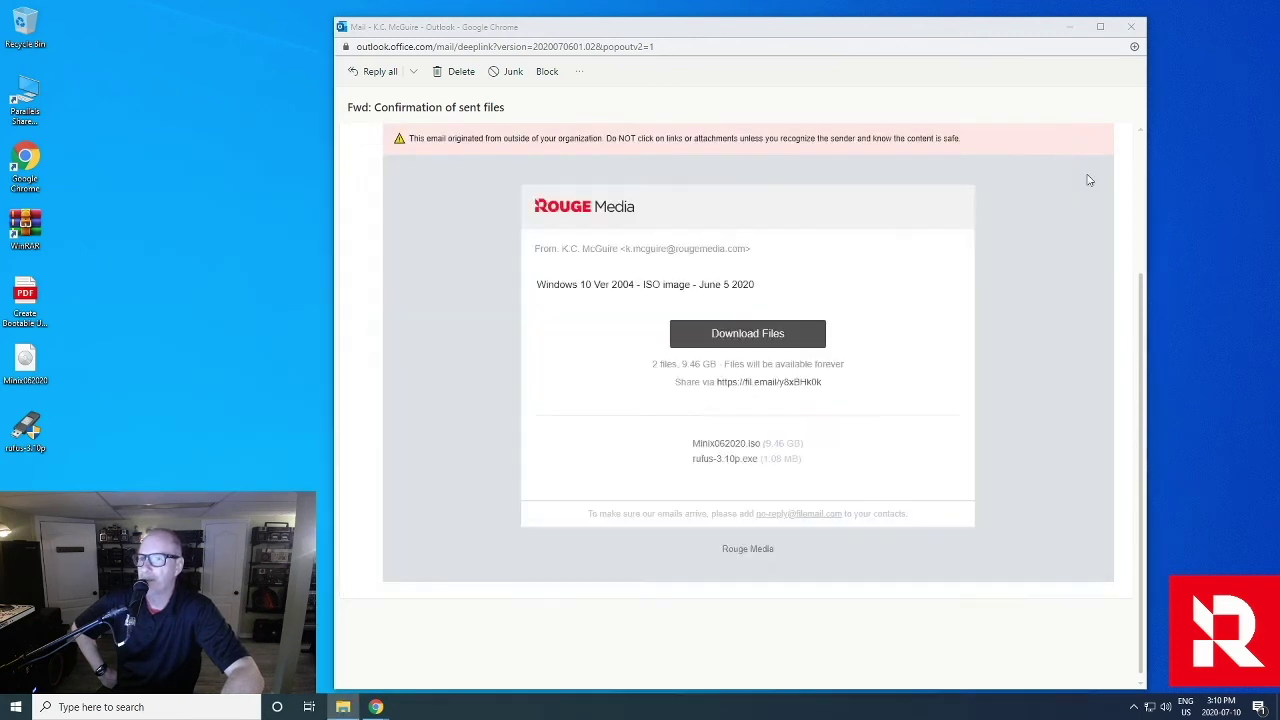
pyautogui.click(1077, 30)
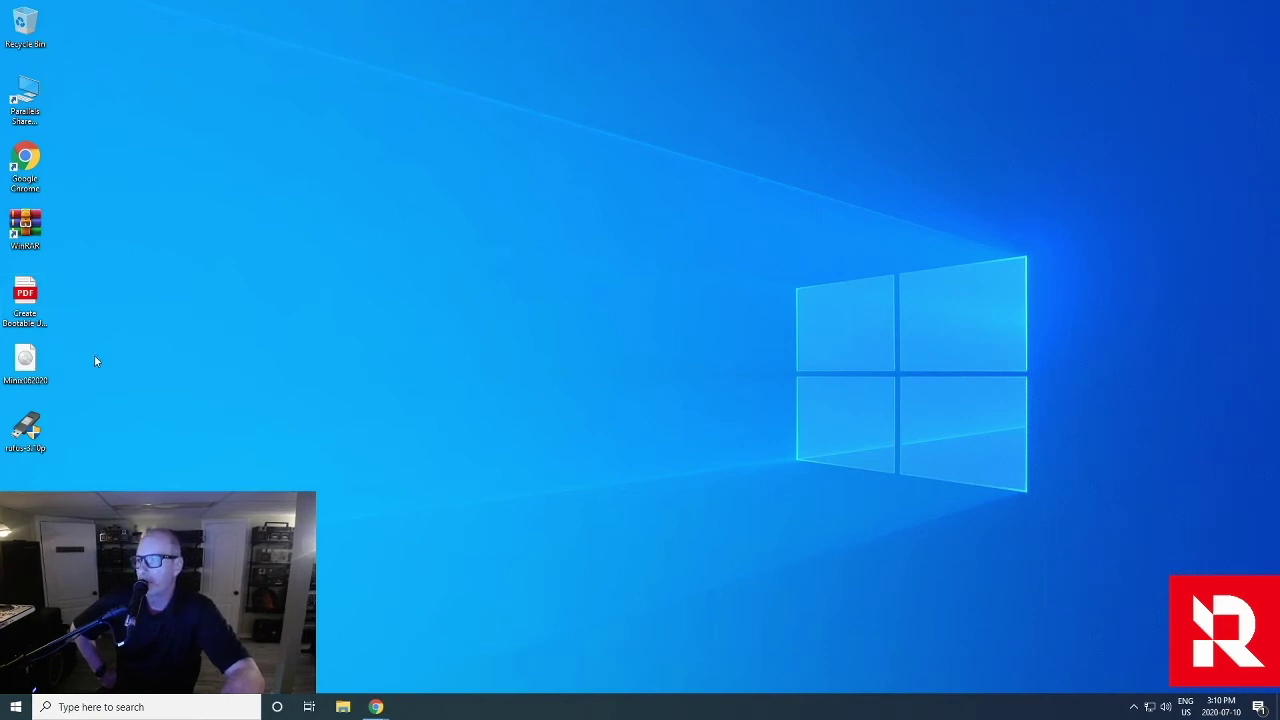
pyautogui.doubleClick(24, 434)
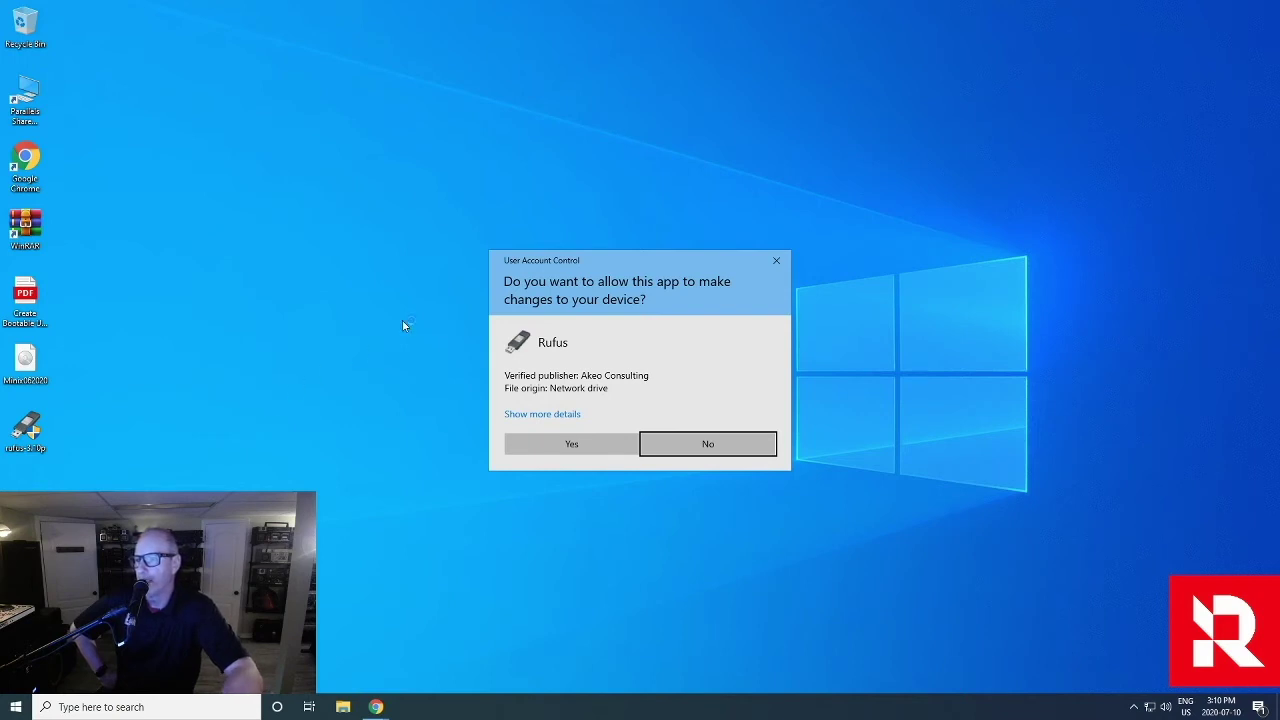
pyautogui.click(570, 450)
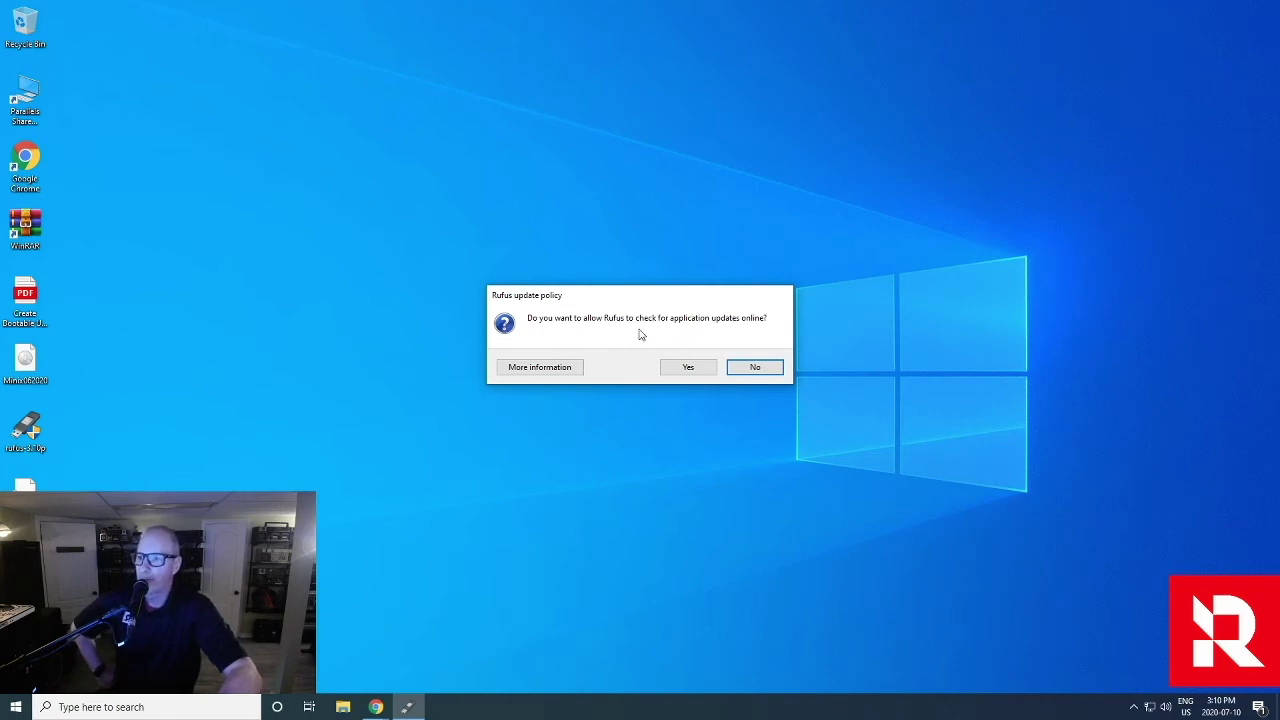
# Decline Rufus online update checks, then try mounting Minix062020.iso from the desktop
pyautogui.click(755, 368)
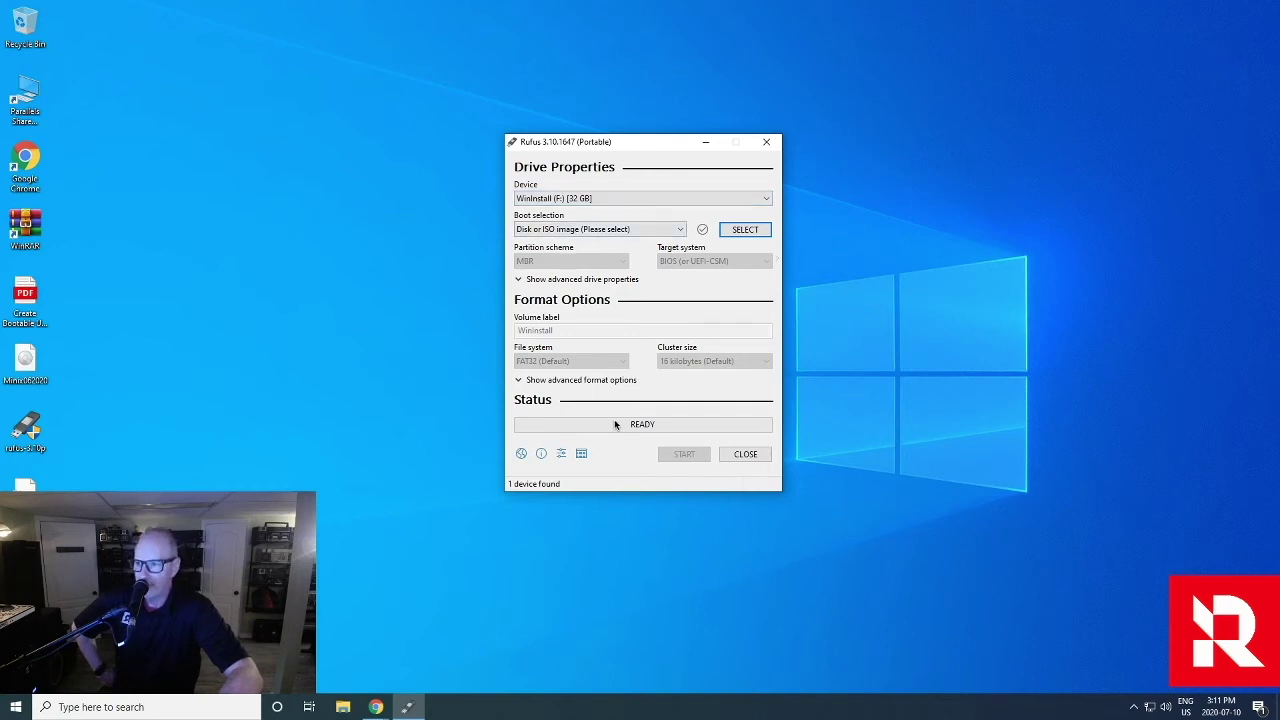
pyautogui.doubleClick(22, 380)
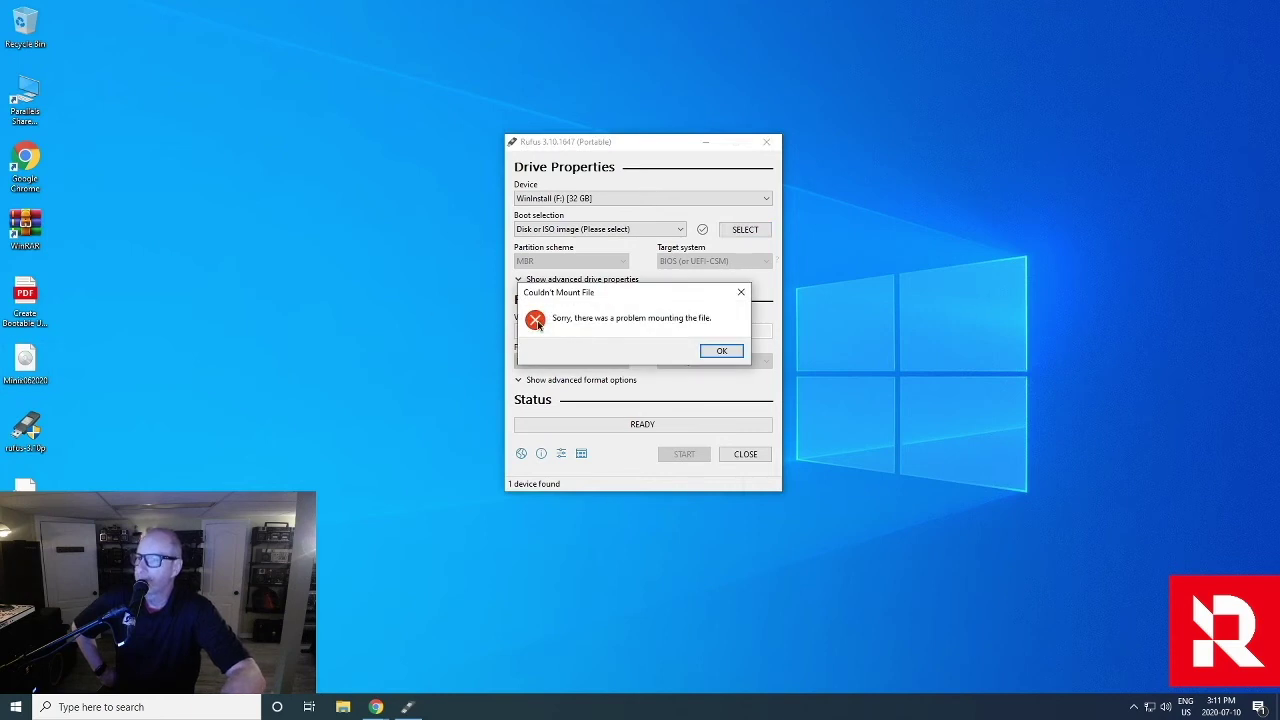
# Dismiss the mount error and drag Minix062020.iso into Rufus as the boot image
pyautogui.click(722, 351)
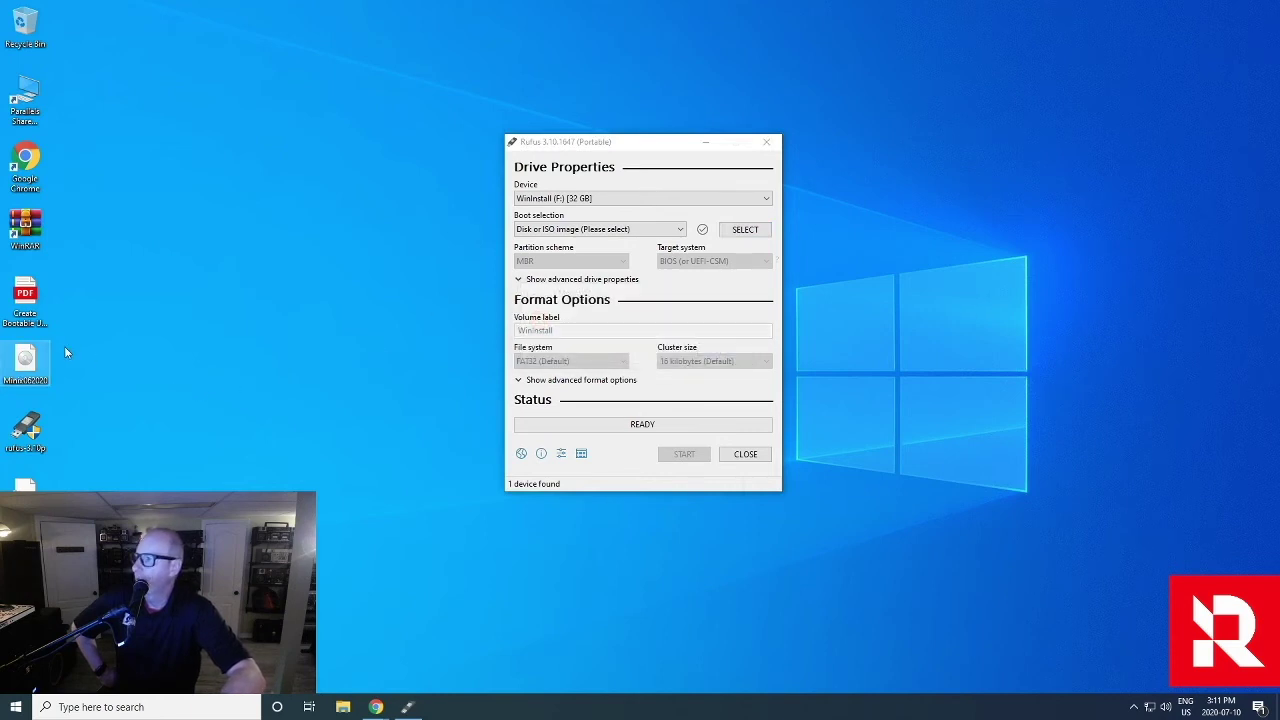
pyautogui.moveTo(32, 364); pyautogui.dragTo(646, 288)
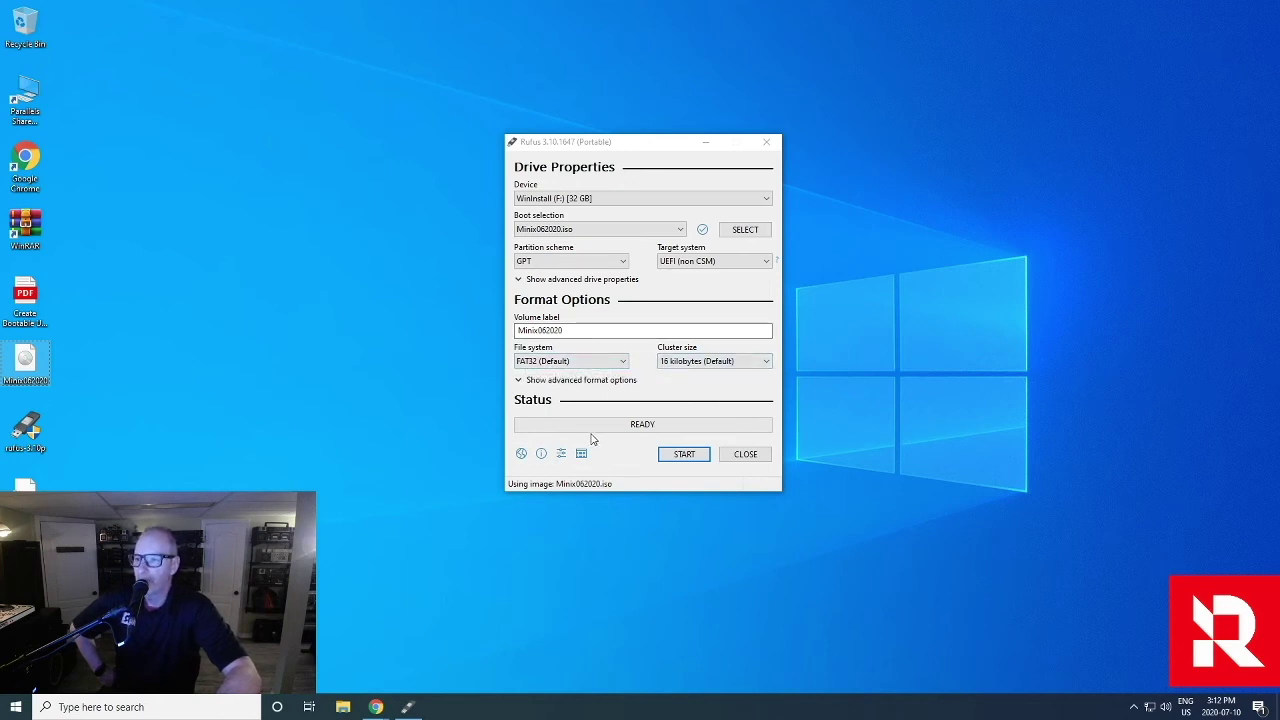
# Write Minix062020 to the 32 GB WinInstall drive, accepting that all its data is erased
pyautogui.click(686, 456)
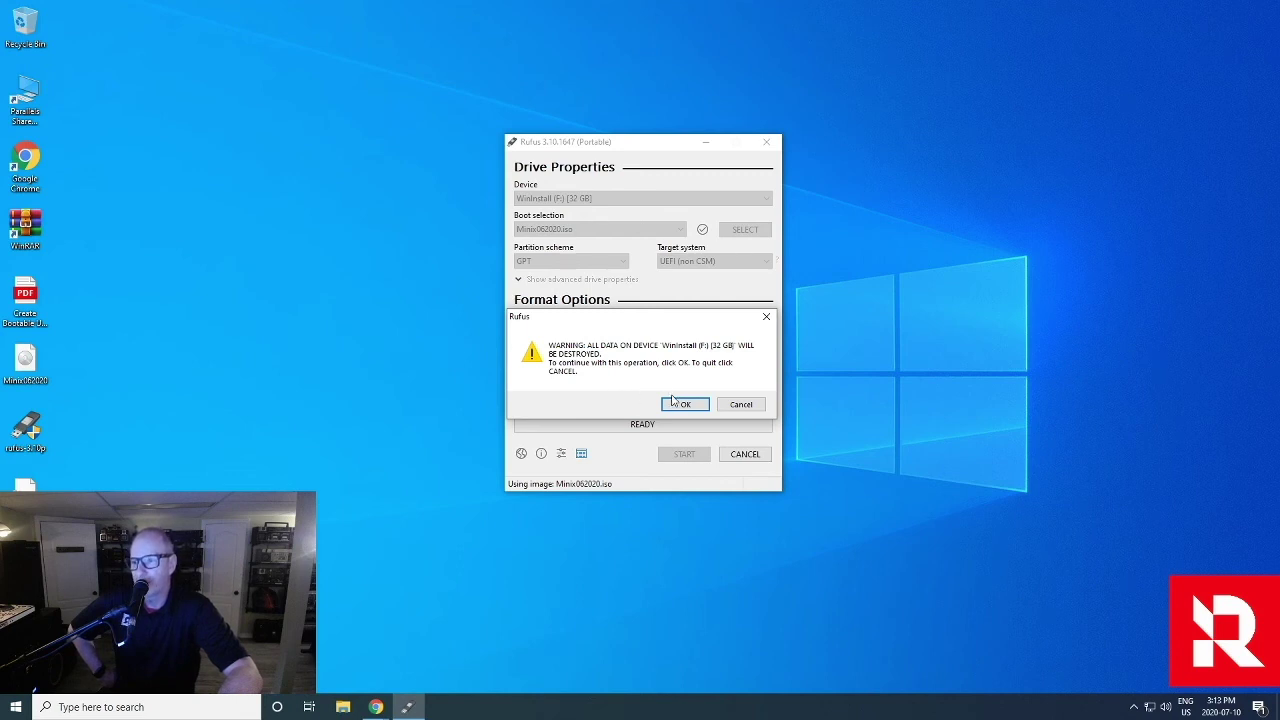
pyautogui.click(678, 405)
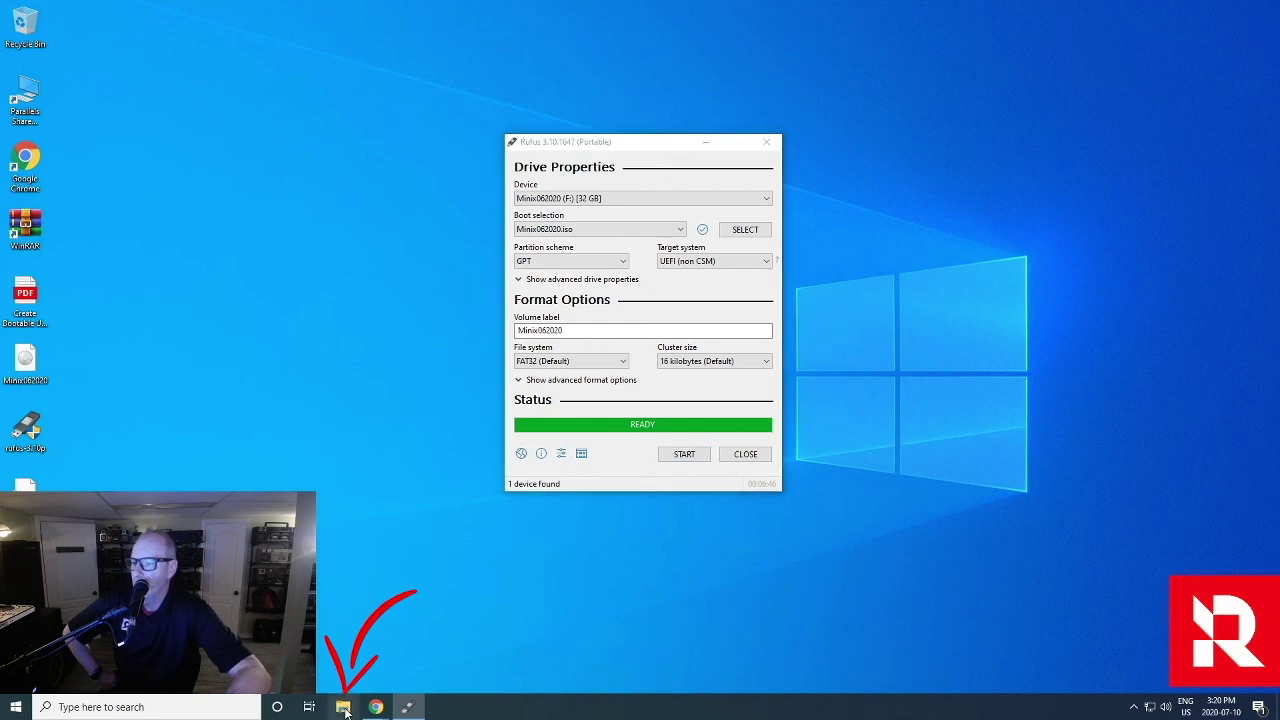
pyautogui.click(343, 707)
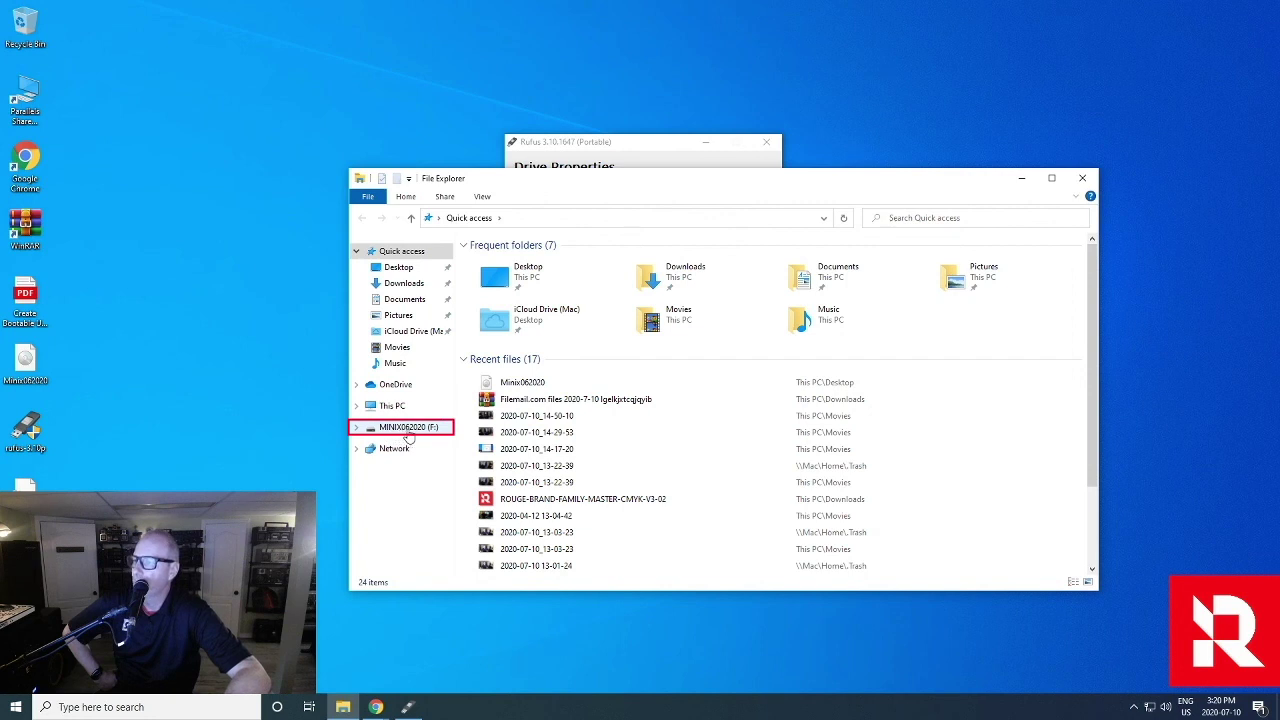
pyautogui.click(408, 430)
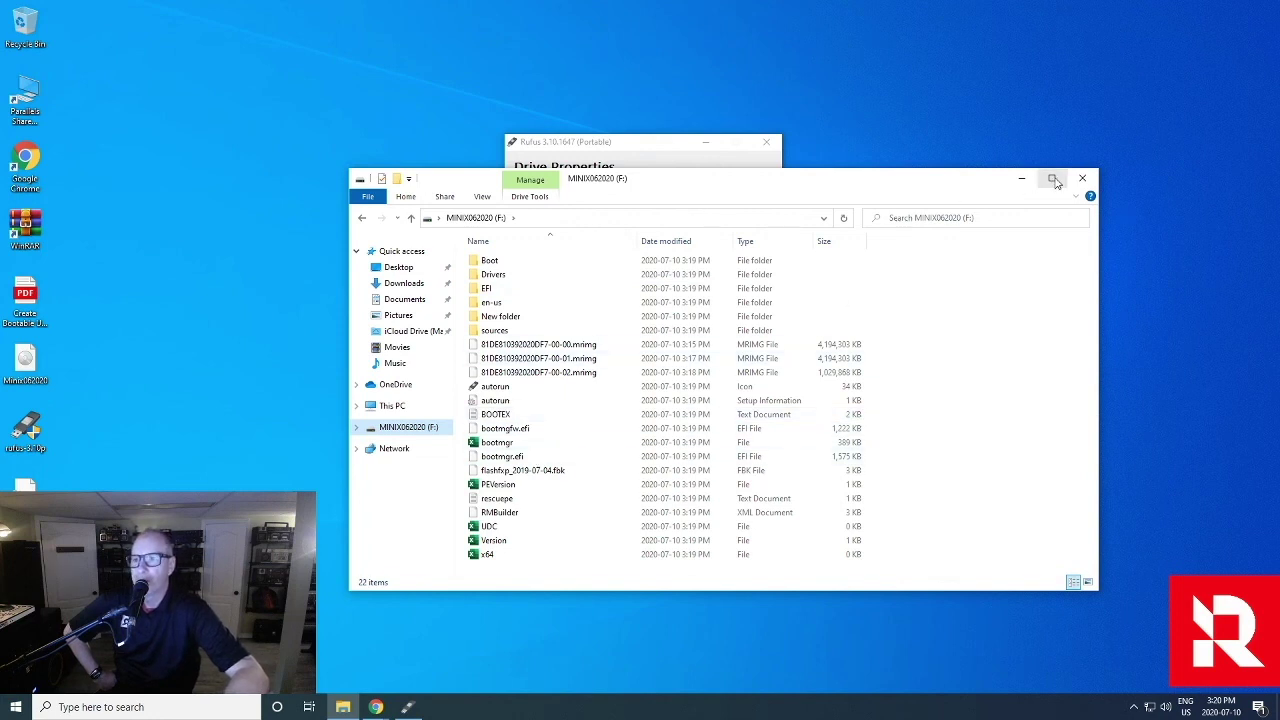
pyautogui.click(1082, 178)
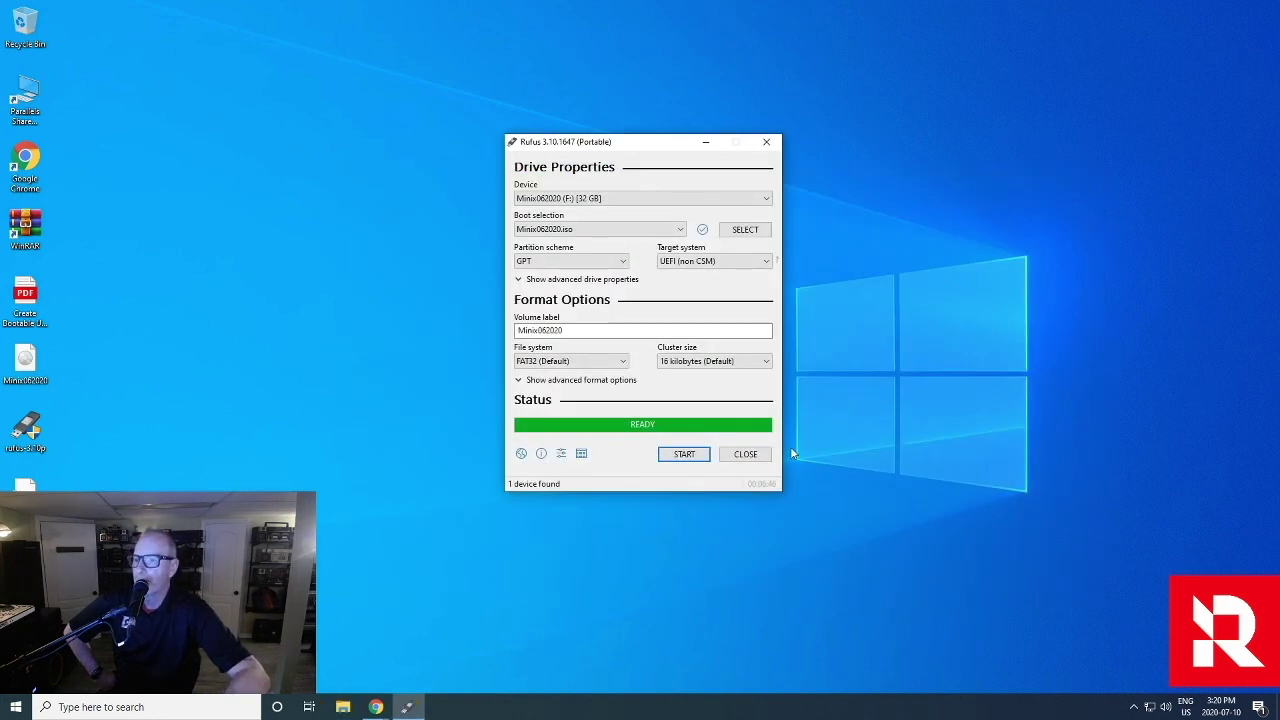
# Close the Rufus window now that the Minix062020 bootable USB drive is finished
pyautogui.click(768, 143)
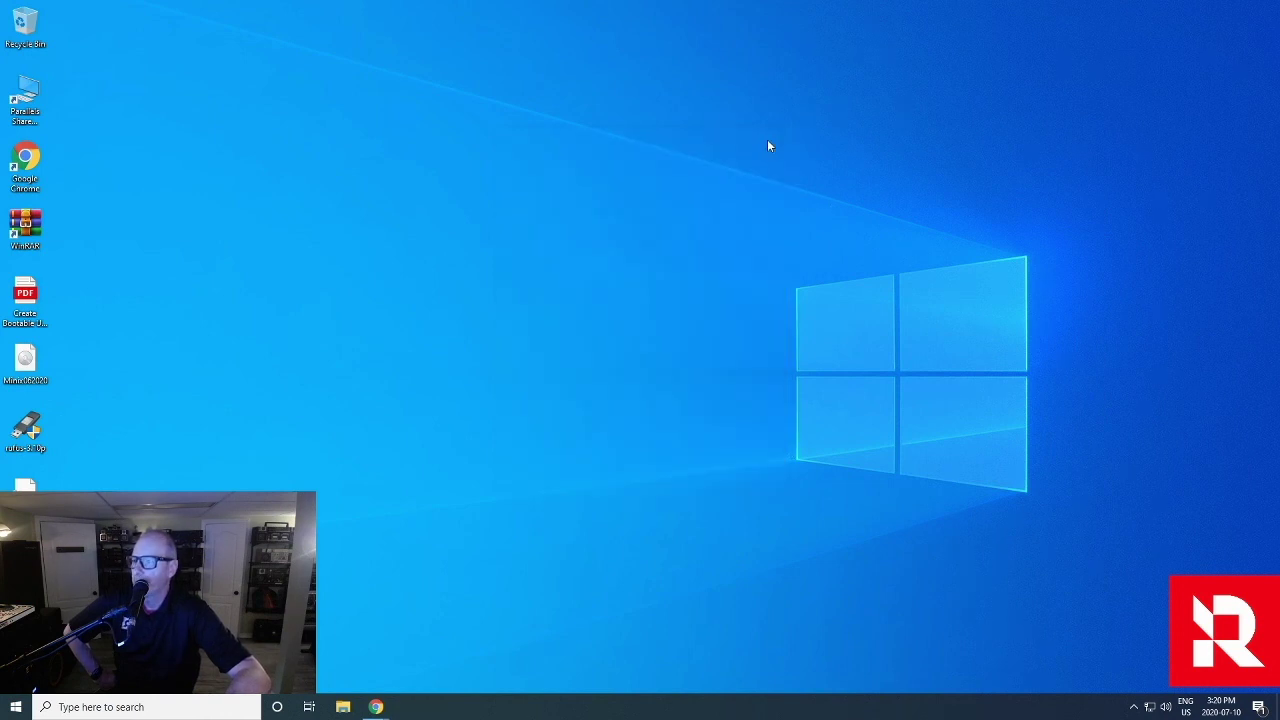